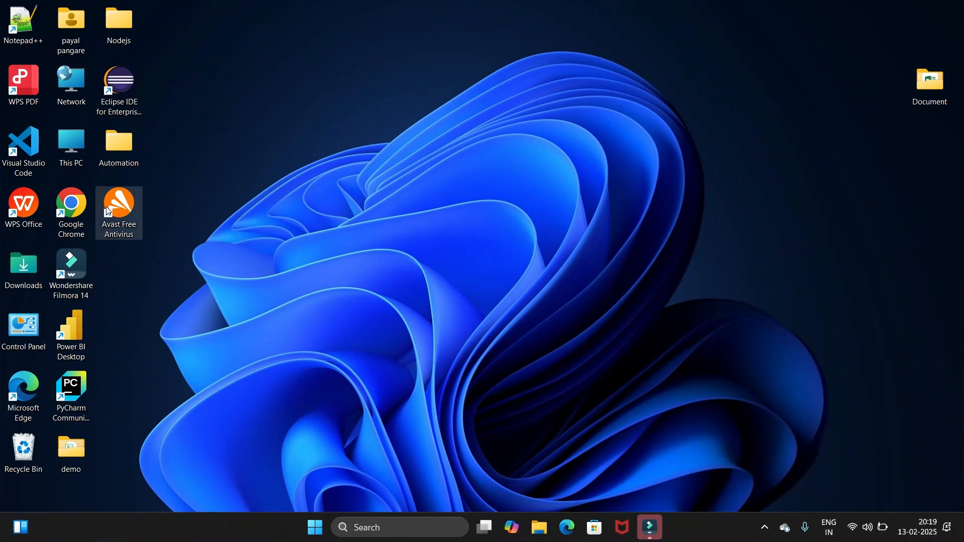
# Open Google Chrome and search the web for xampp
pyautogui.doubleClick(67, 213)
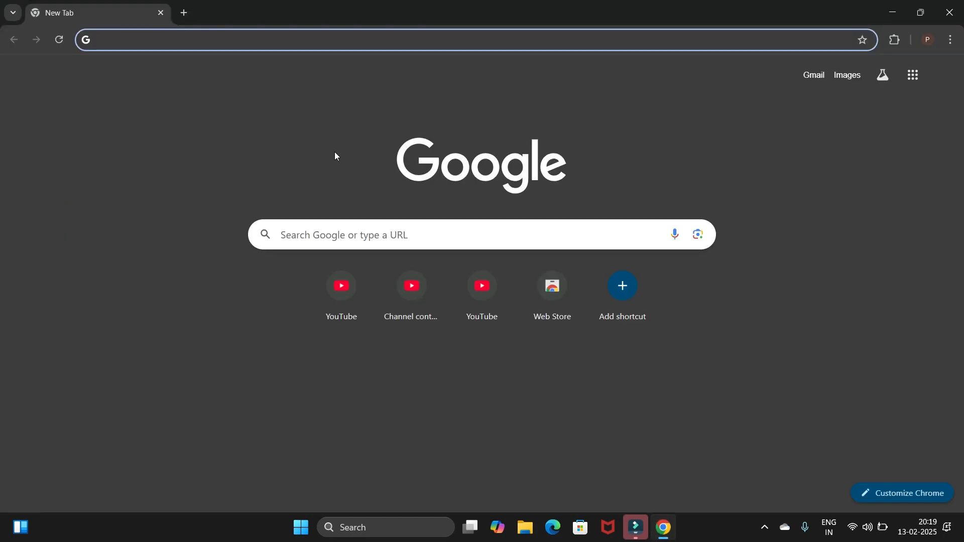
pyautogui.write('xam')
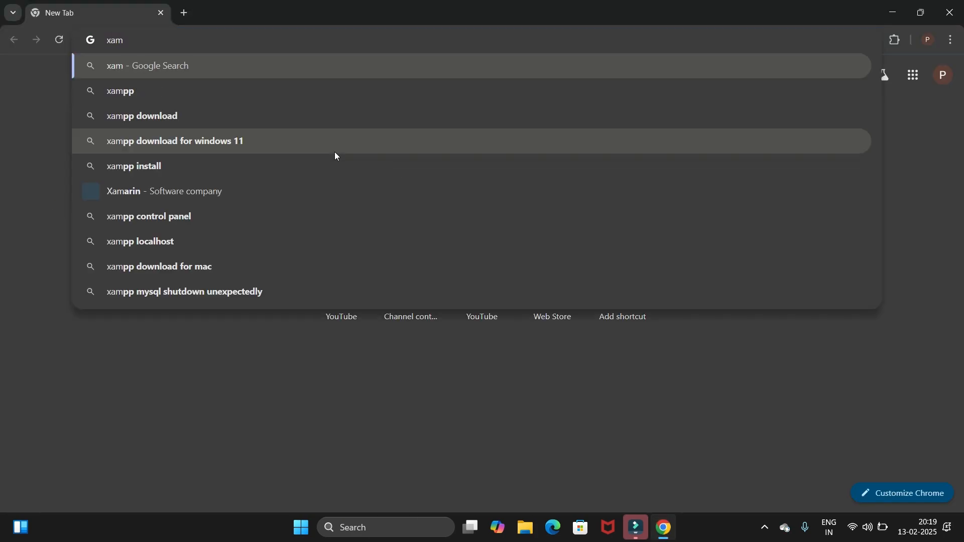
pyautogui.write('pp')
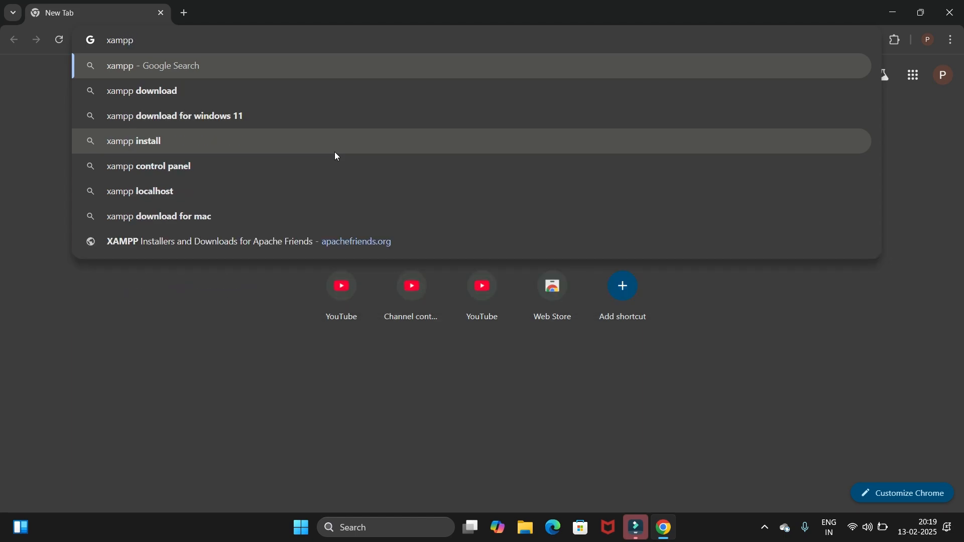
pyautogui.press('Return')
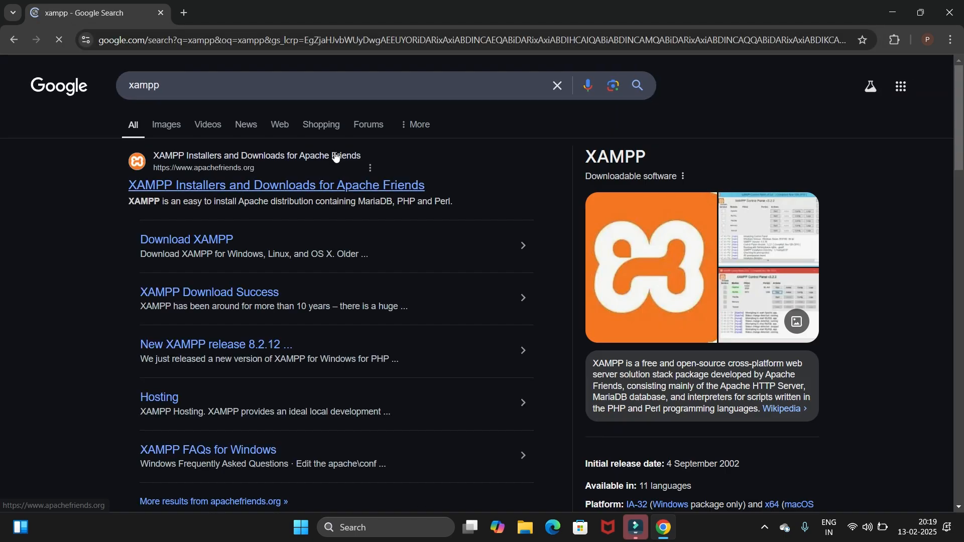
# Open the "XAMPP Installers and Downloads for Apache Friends" search result
pyautogui.scroll(3, 277, 164)
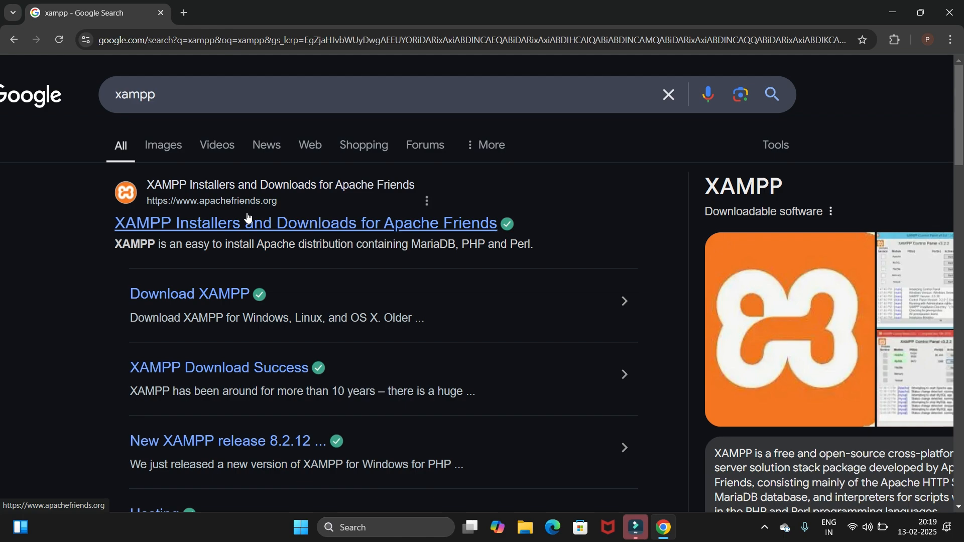
pyautogui.moveTo(97, 222); pyautogui.dragTo(489, 228)
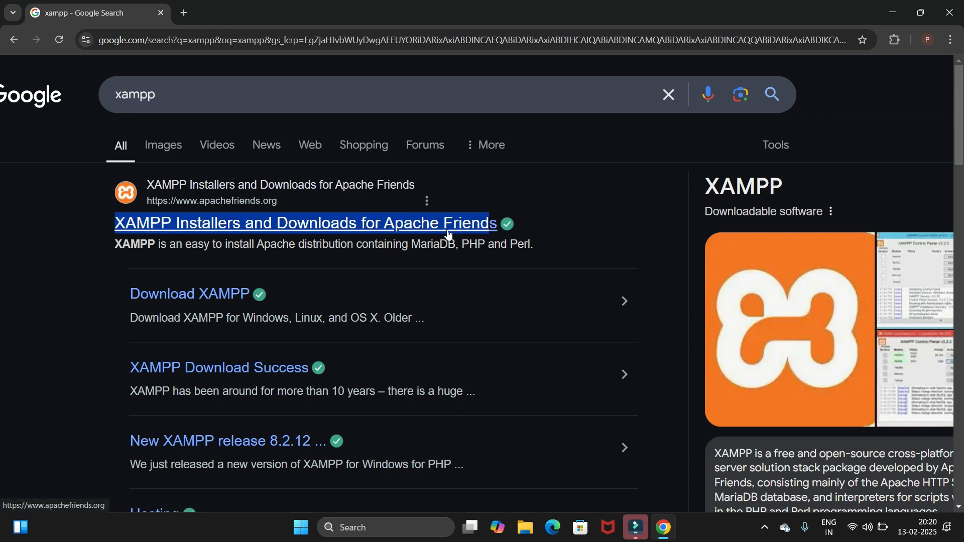
pyautogui.click(344, 232)
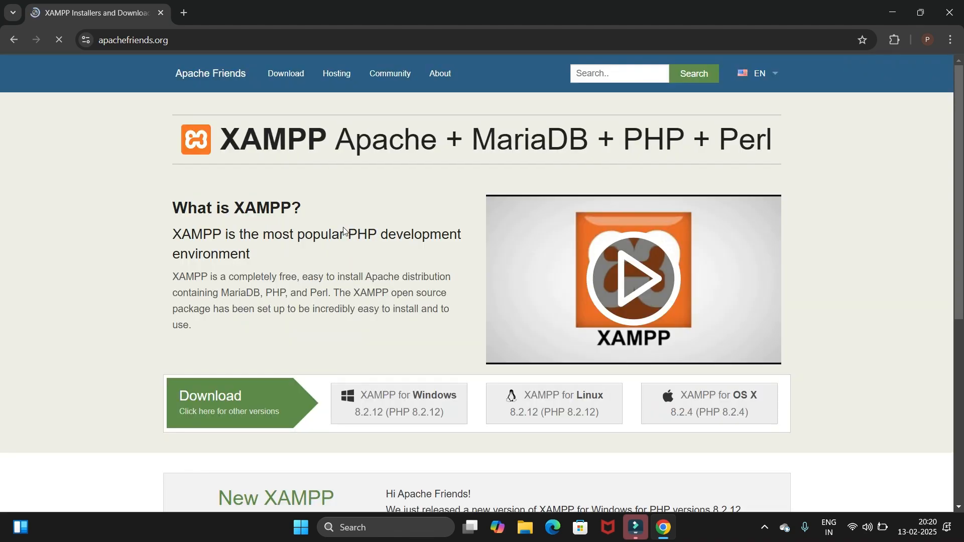
# Download the XAMPP for Windows 8.2.12 (PHP 8.2.12) installer from the Apache Friends home page
pyautogui.scroll(-2, 382, 261)
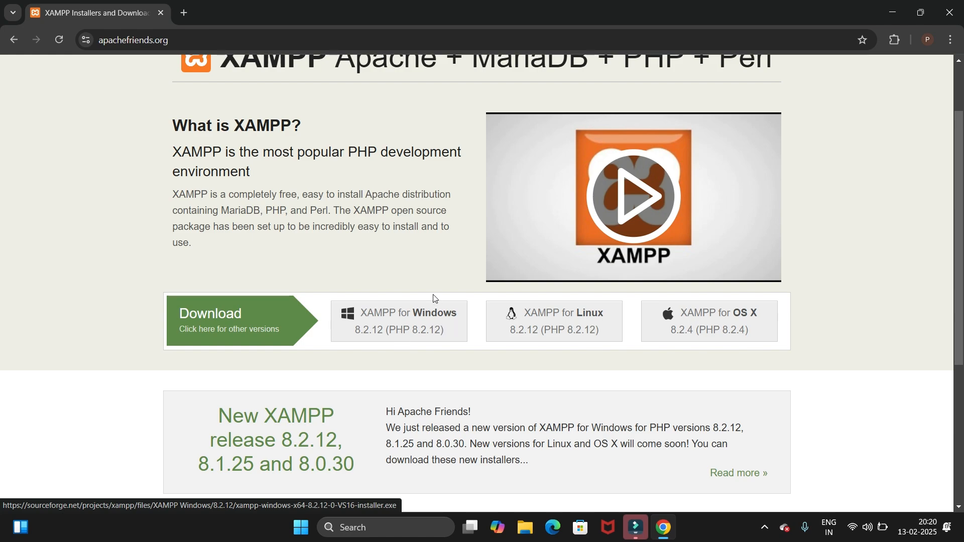
pyautogui.scroll(2, 435, 299)
pyautogui.scroll(-1, 434, 298)
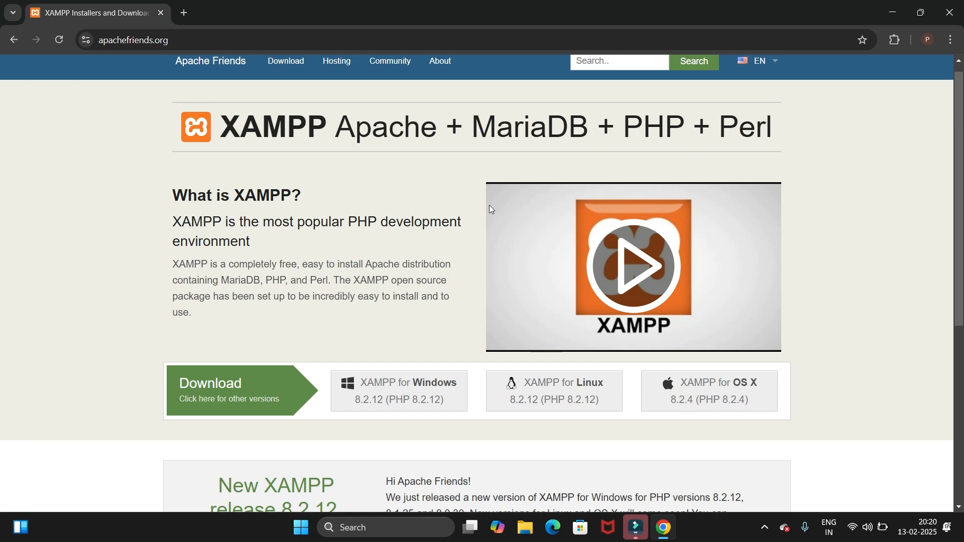
pyautogui.scroll(-4, 491, 209)
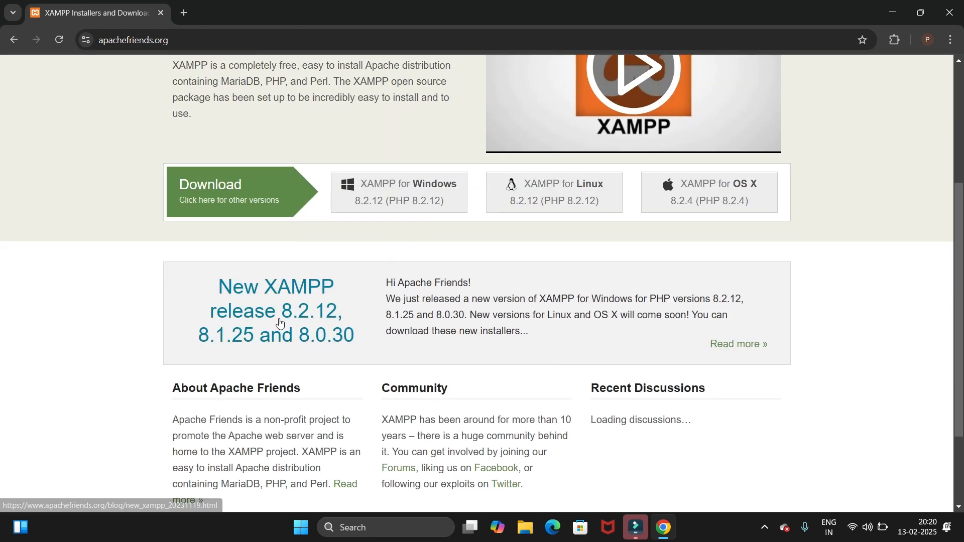
pyautogui.scroll(1, 433, 246)
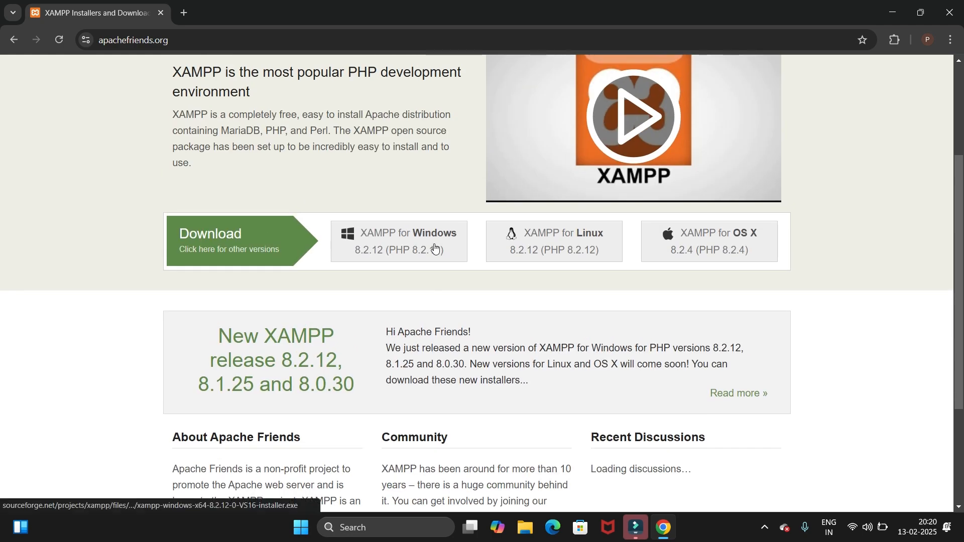
pyautogui.click(397, 247)
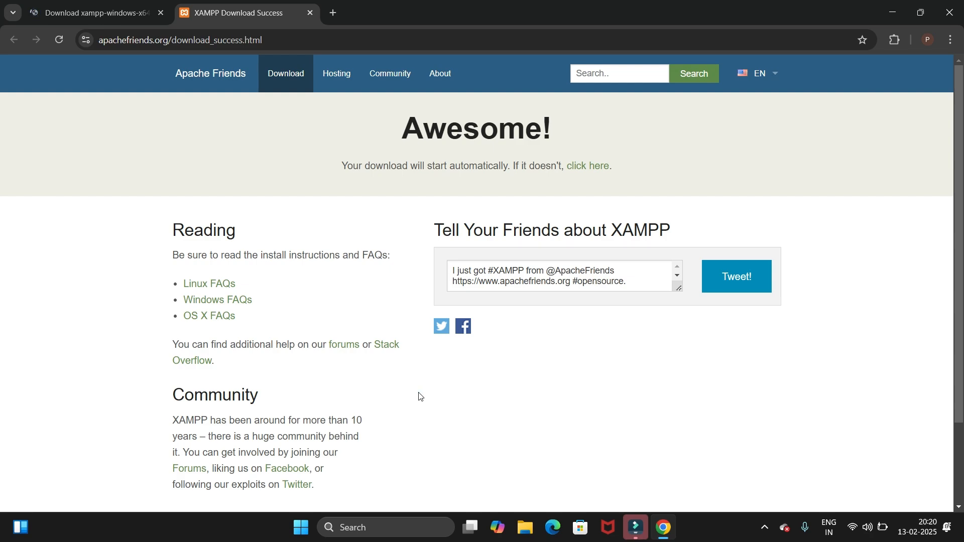
# Read the download page's automatic-start notice and check the installer's progress in the recent downloads
pyautogui.scroll(-1, 420, 397)
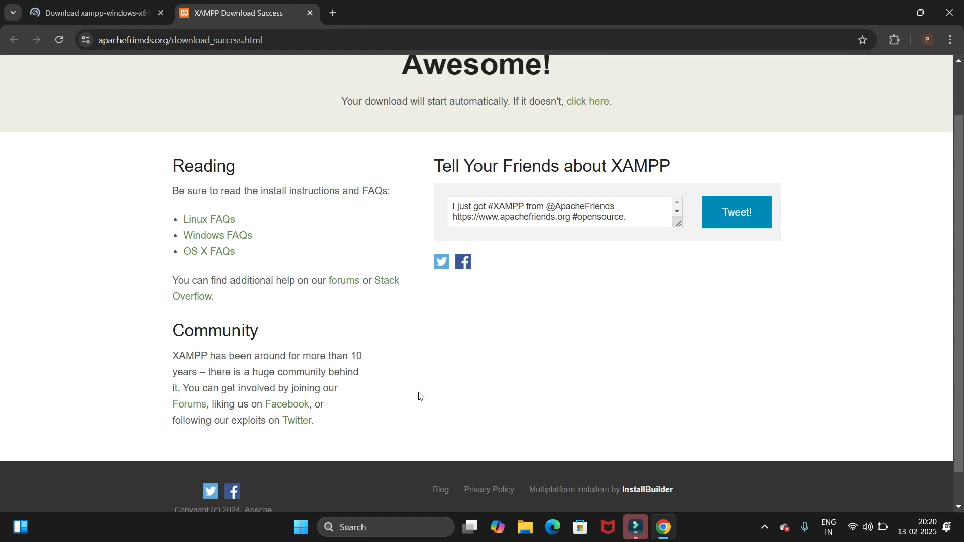
pyautogui.scroll(1, 420, 397)
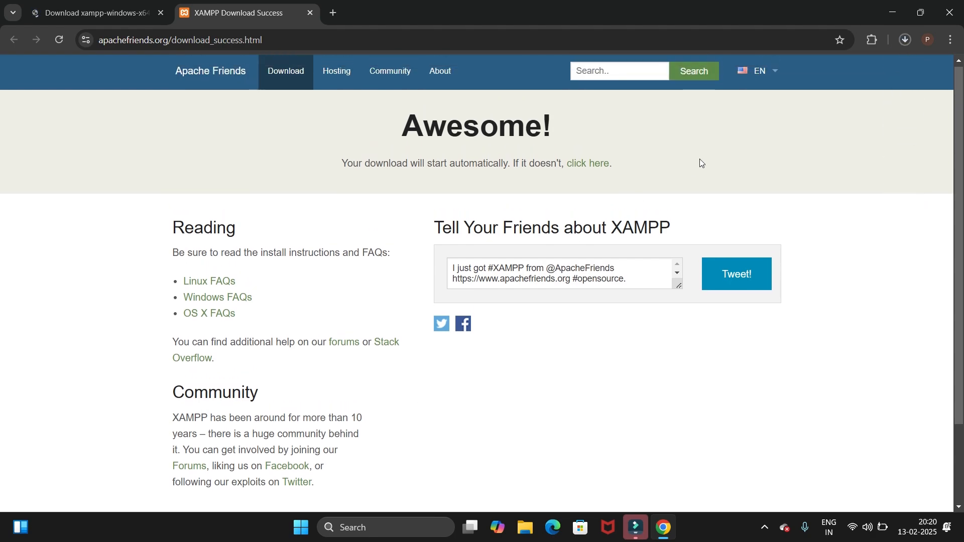
pyautogui.click(905, 41)
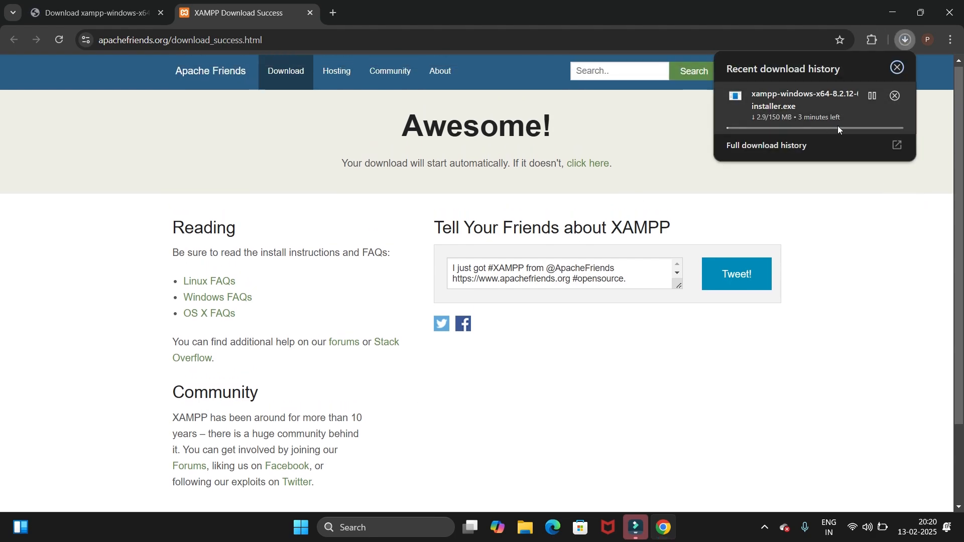
pyautogui.click(669, 165)
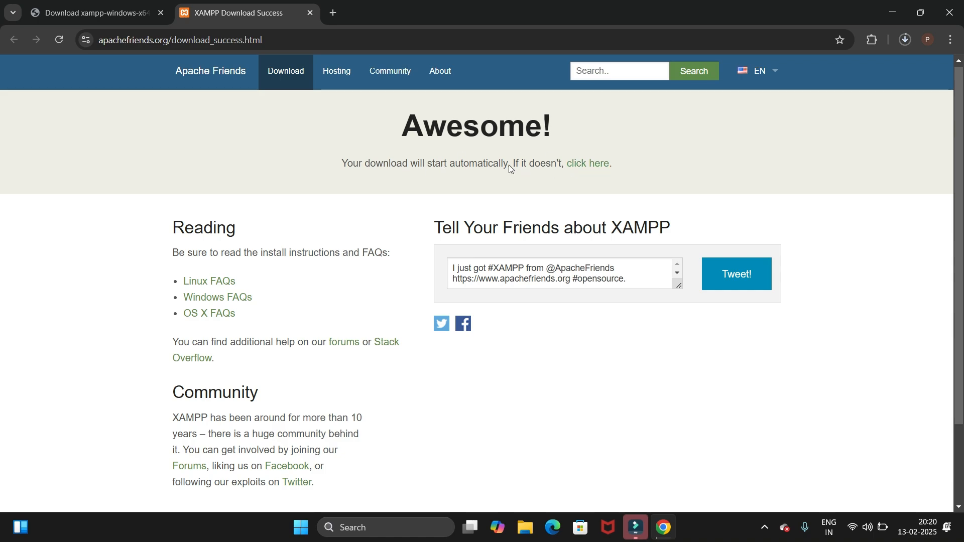
pyautogui.moveTo(508, 165); pyautogui.dragTo(616, 170)
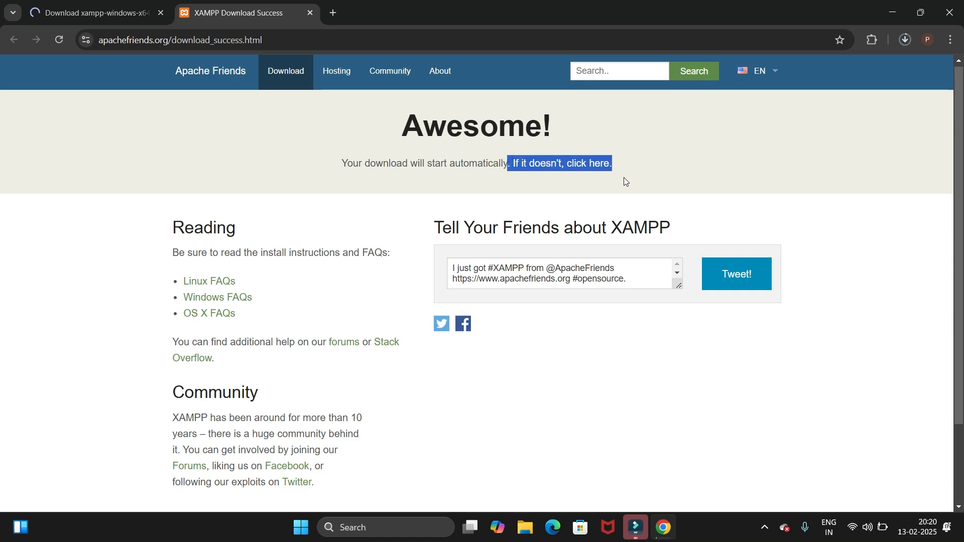
pyautogui.click(624, 176)
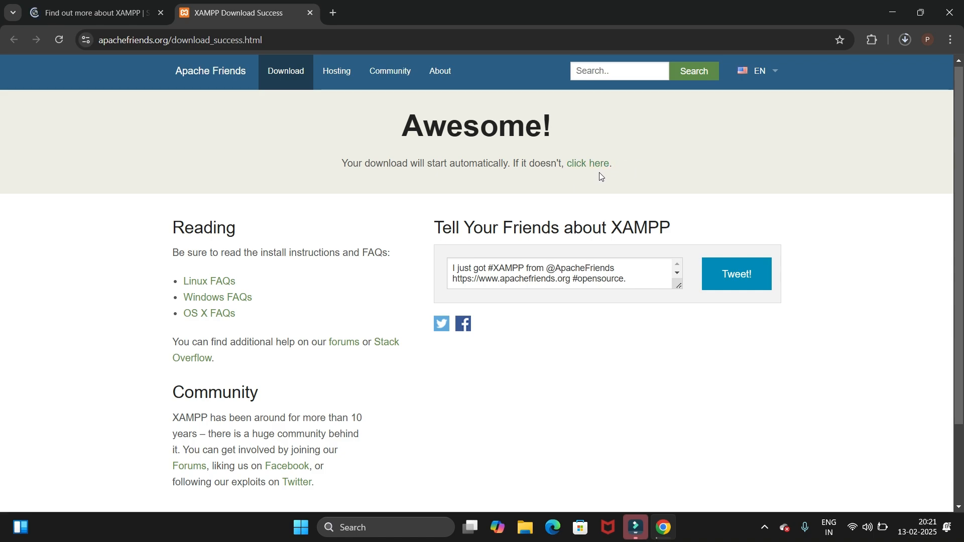
pyautogui.click(905, 40)
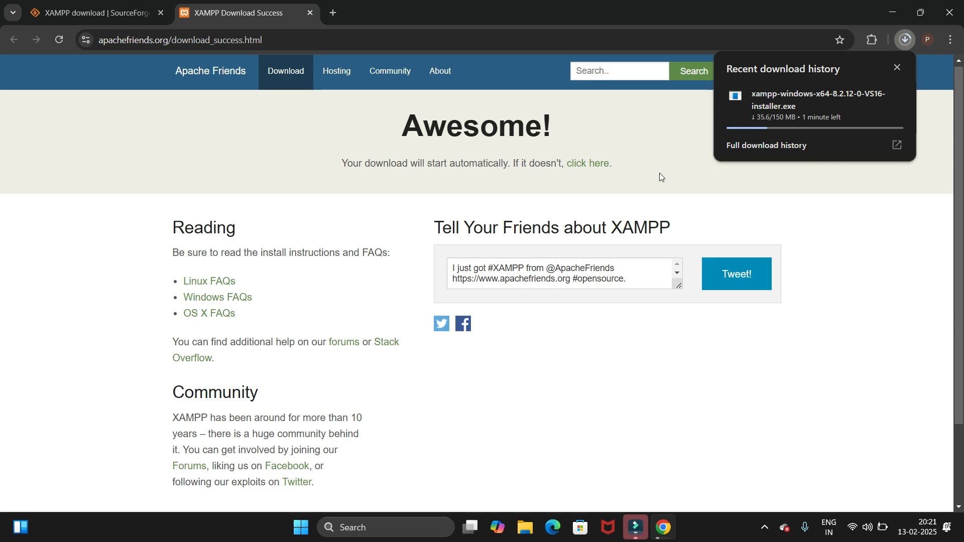
pyautogui.click(764, 528)
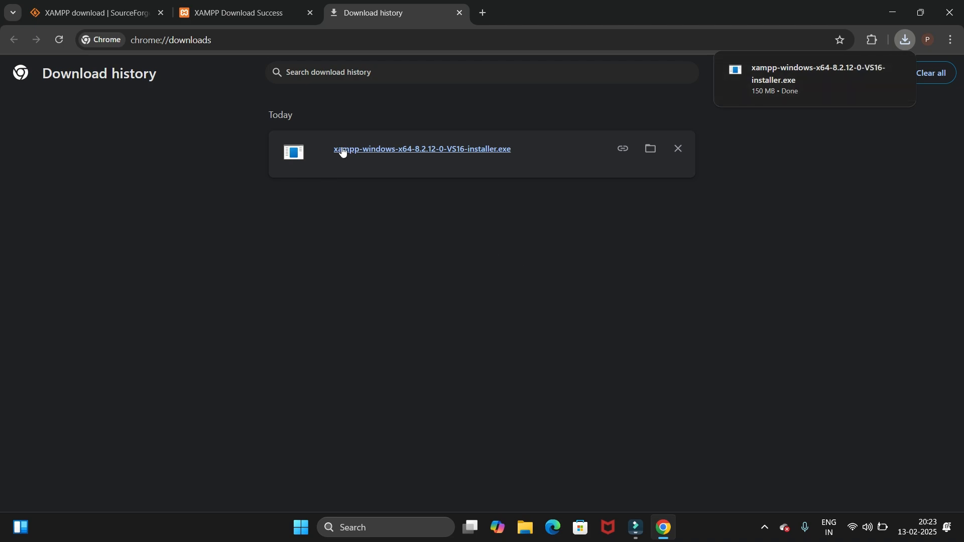
# Run the downloaded XAMPP installer, agree to continue with an antivirus running, and acknowledge the User Account Control warning
pyautogui.click(414, 154)
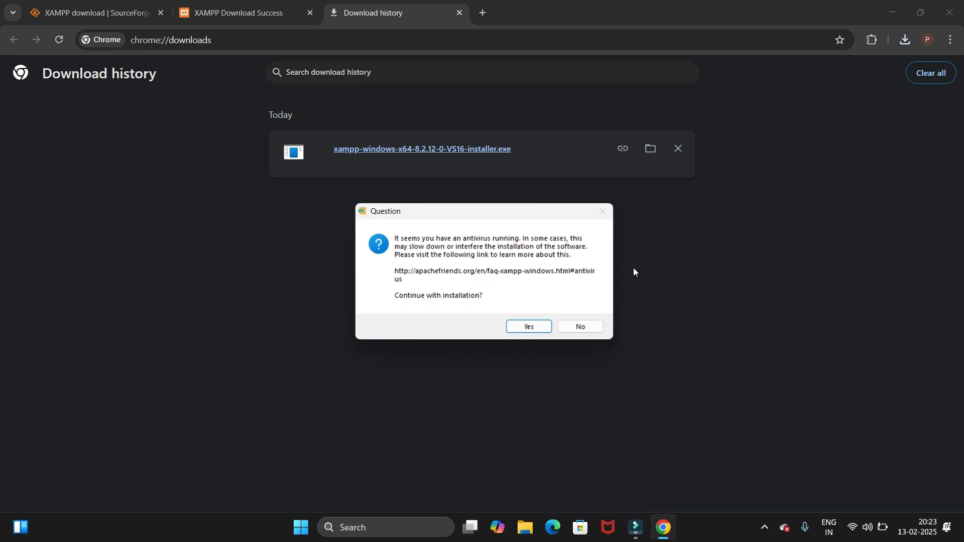
pyautogui.click(536, 328)
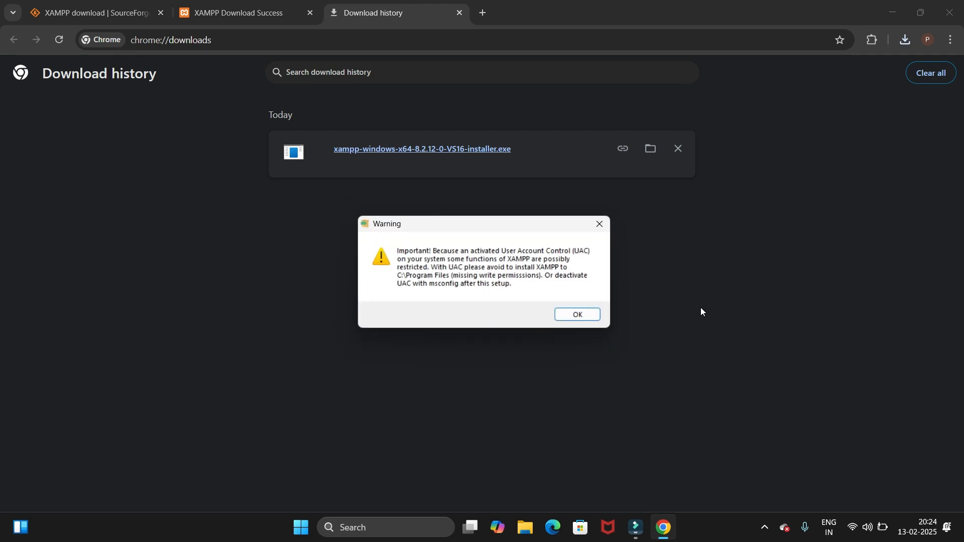
pyautogui.click(578, 315)
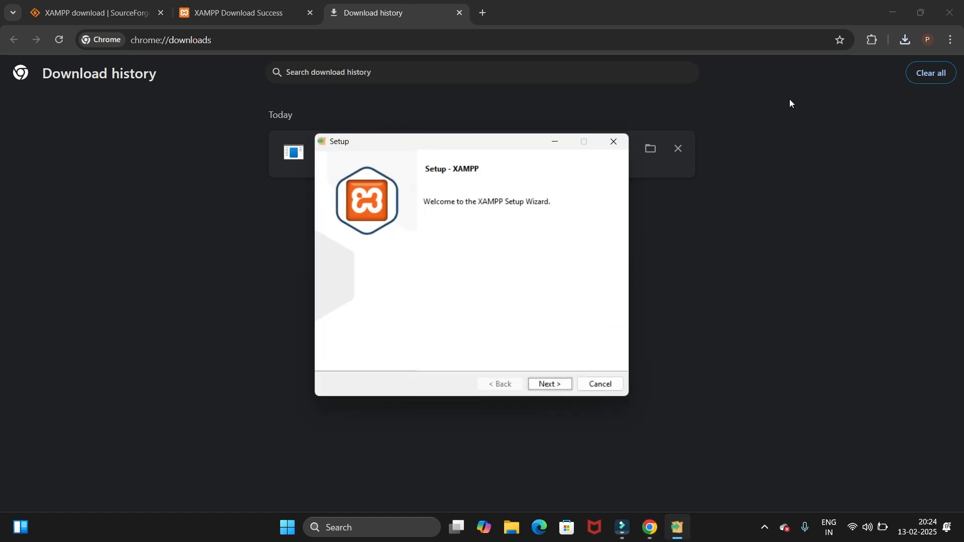
# Minimize the browser, move the XAMPP setup window higher on the desktop, and proceed past the welcome page
pyautogui.click(893, 12)
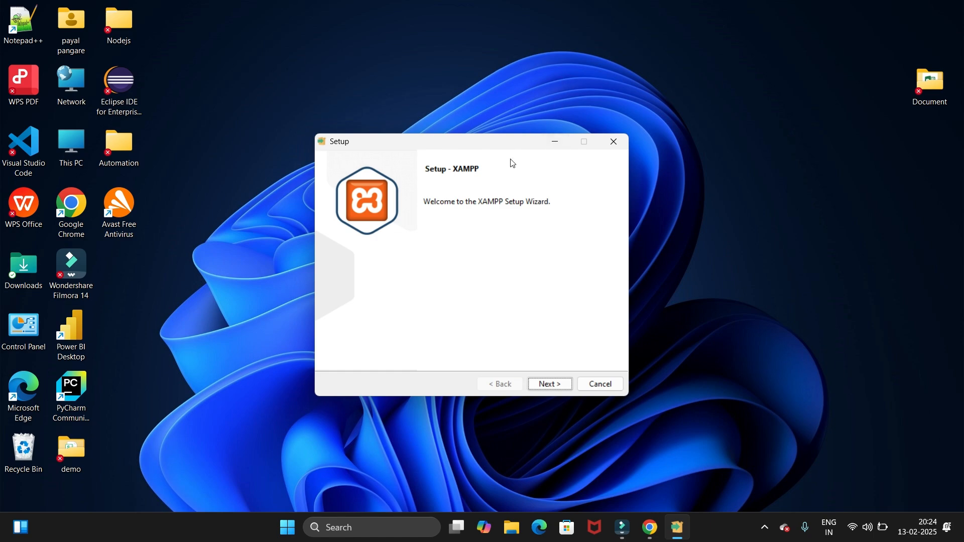
pyautogui.moveTo(490, 147); pyautogui.dragTo(521, 53)
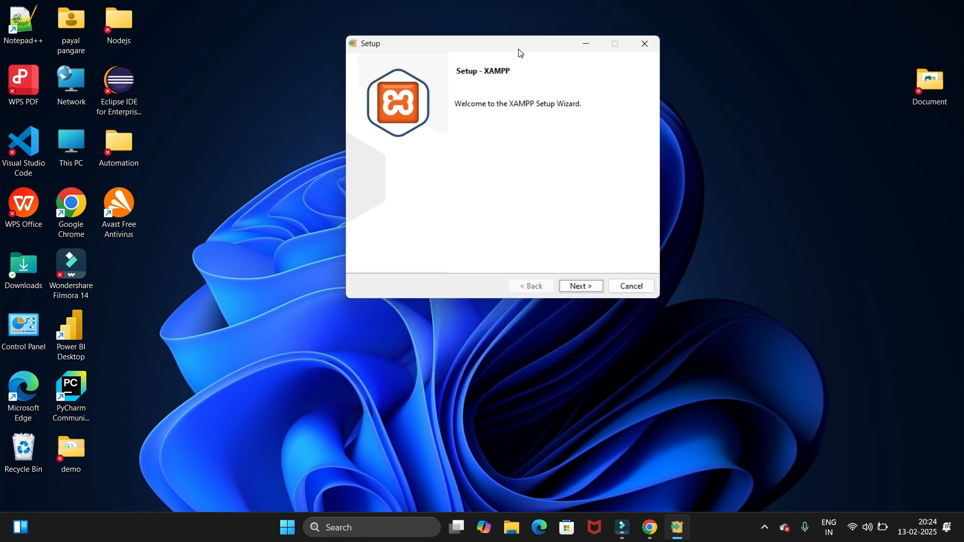
pyautogui.click(580, 290)
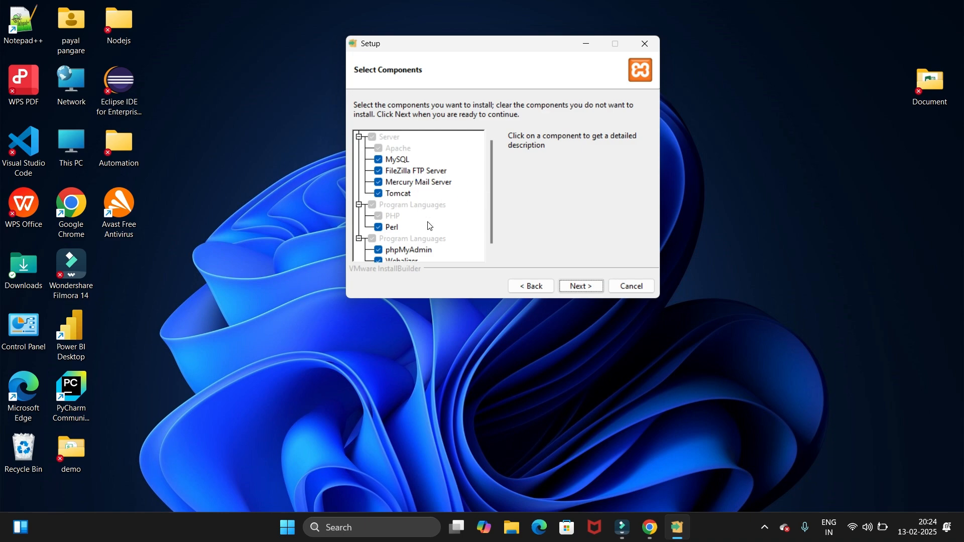
# Review the XAMPP component list and proceed with all components selected
pyautogui.moveTo(493, 232); pyautogui.dragTo(494, 266)
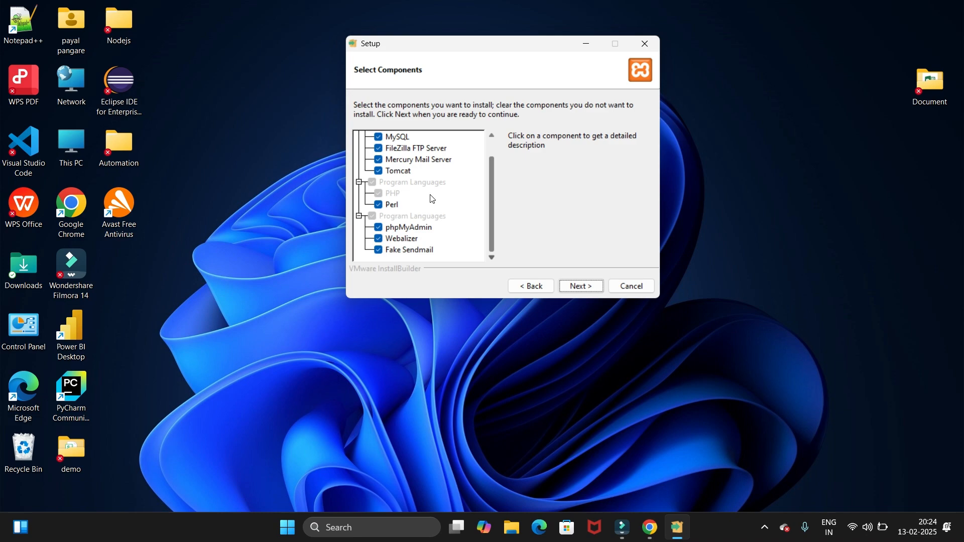
pyautogui.scroll(2, 491, 199)
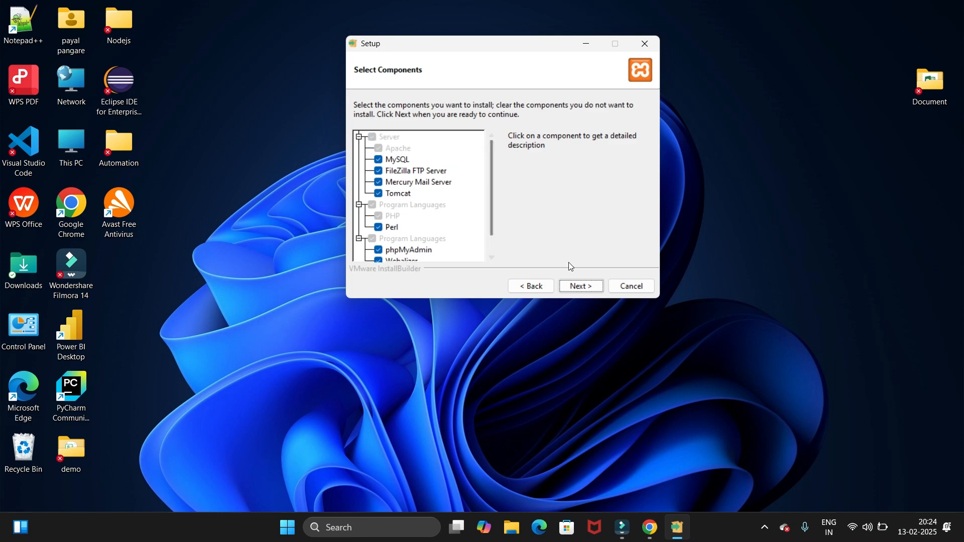
pyautogui.click(578, 287)
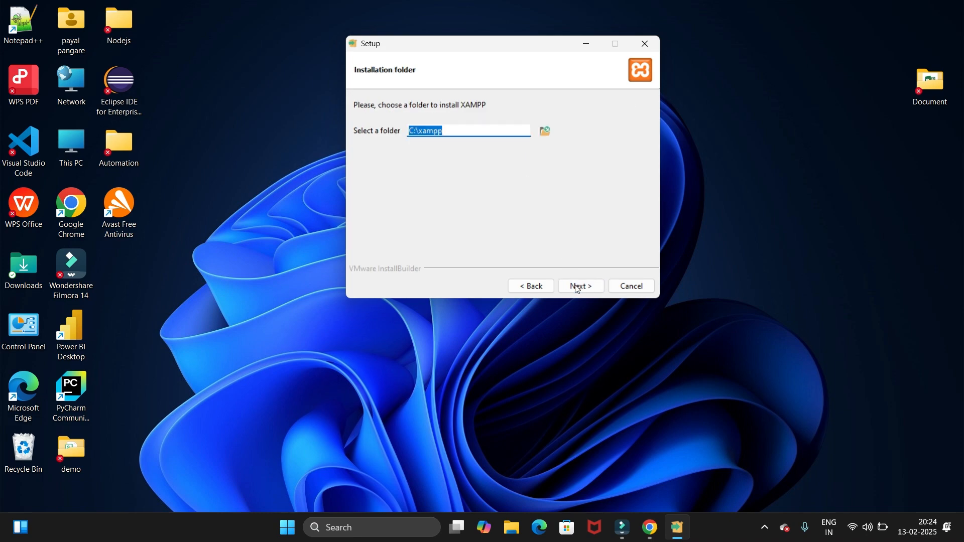
# Keep C:\xampp as the installation folder and proceed to the language page
pyautogui.click(479, 134)
pyautogui.moveTo(454, 135); pyautogui.dragTo(400, 131)
pyautogui.click(454, 134)
pyautogui.moveTo(455, 133); pyautogui.dragTo(406, 138)
pyautogui.click(451, 133)
pyautogui.click(414, 134)
pyautogui.click(577, 287)
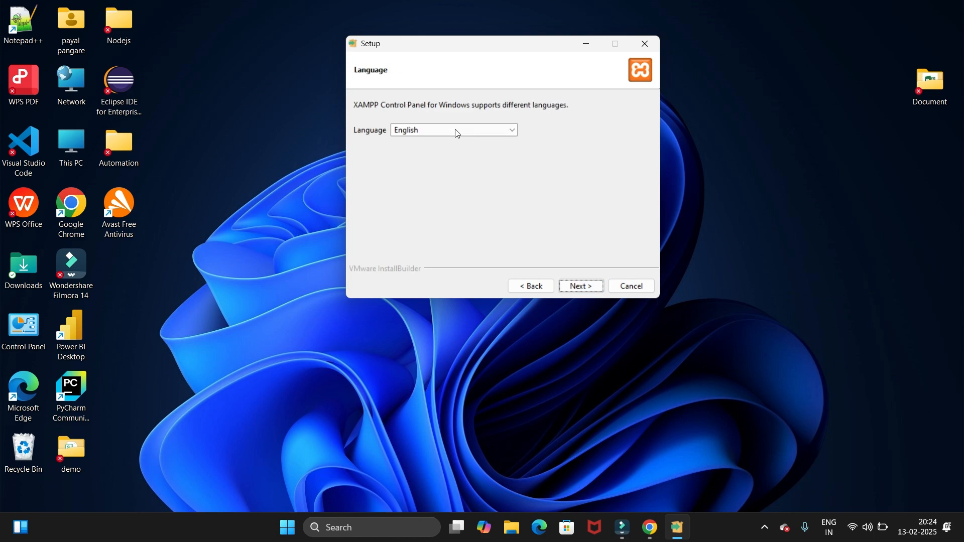
# Choose English as the XAMPP Control Panel language and start the installation
pyautogui.click(449, 132)
pyautogui.click(434, 142)
pyautogui.click(584, 288)
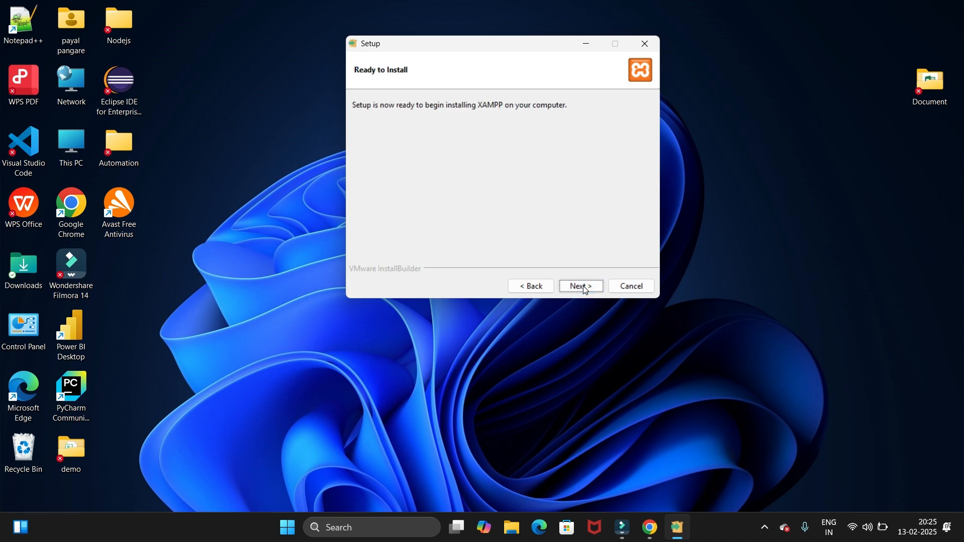
pyautogui.click(584, 287)
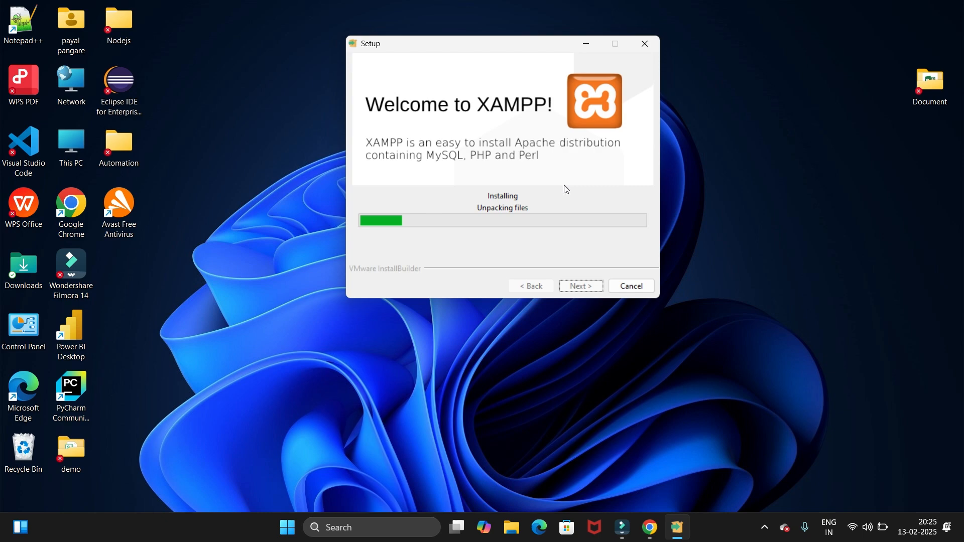
# Finish the setup with the option to start the Control Panel enabled, and move the Control Panel window away from the screen corner
pyautogui.click(764, 527)
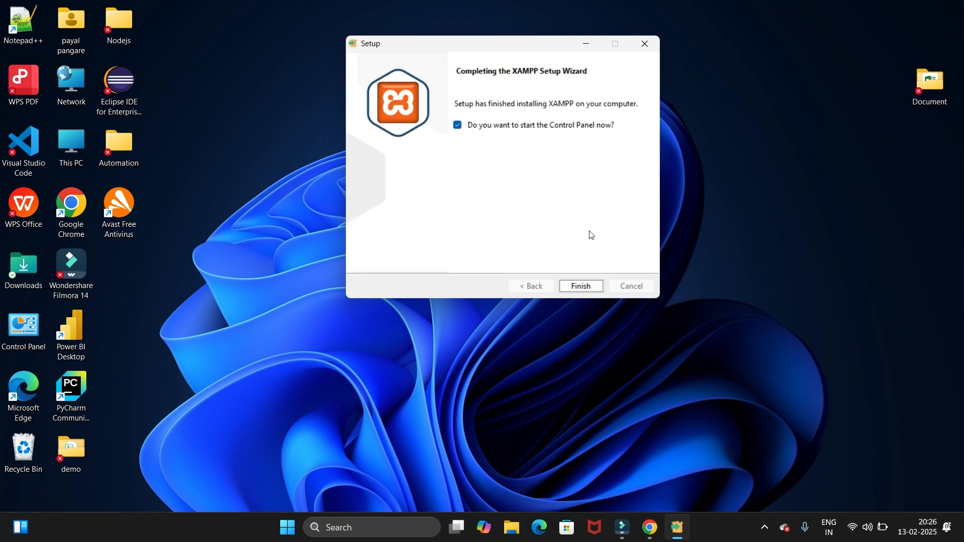
pyautogui.click(581, 287)
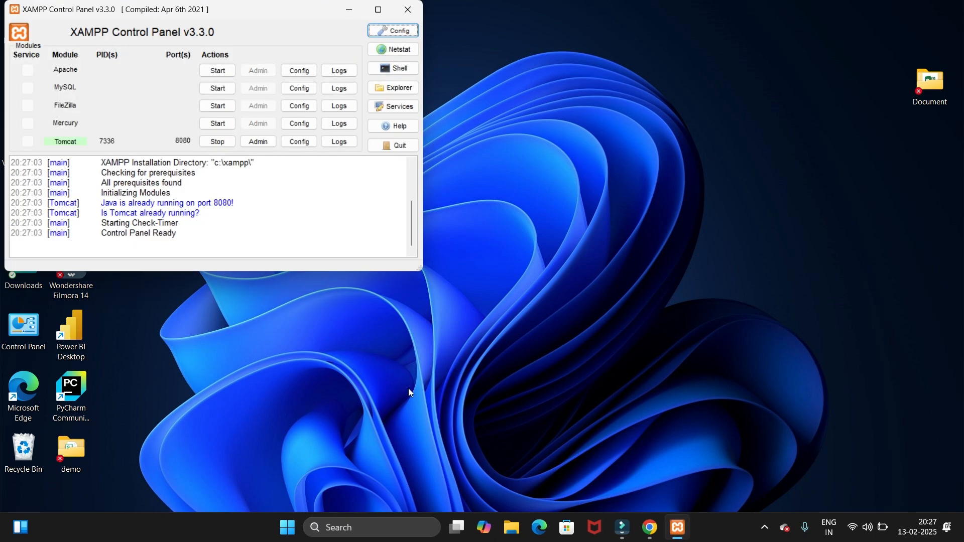
pyautogui.moveTo(272, 14); pyautogui.dragTo(395, 66)
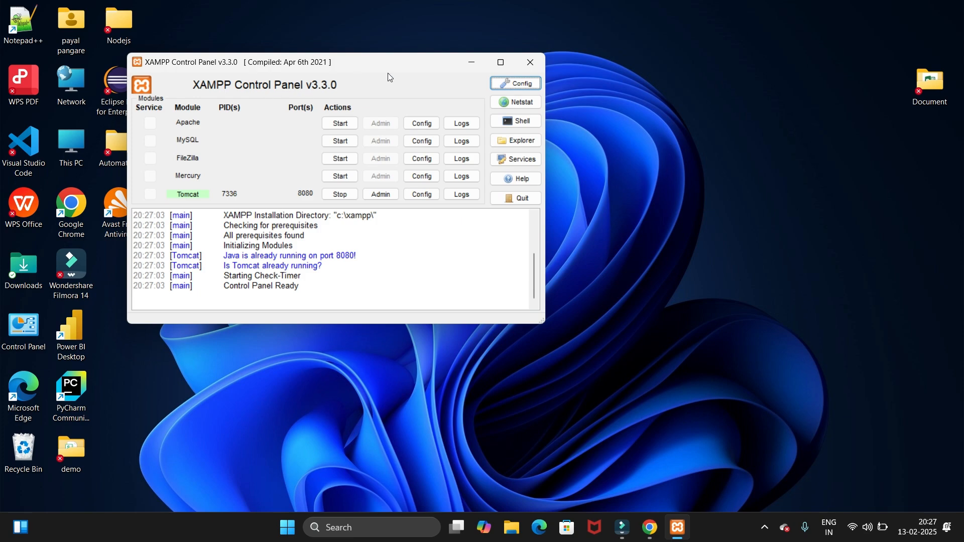
# Minimize the XAMPP Control Panel, reopen it through a Windows search for xamp, and move its window away from the screen corner
pyautogui.click(468, 62)
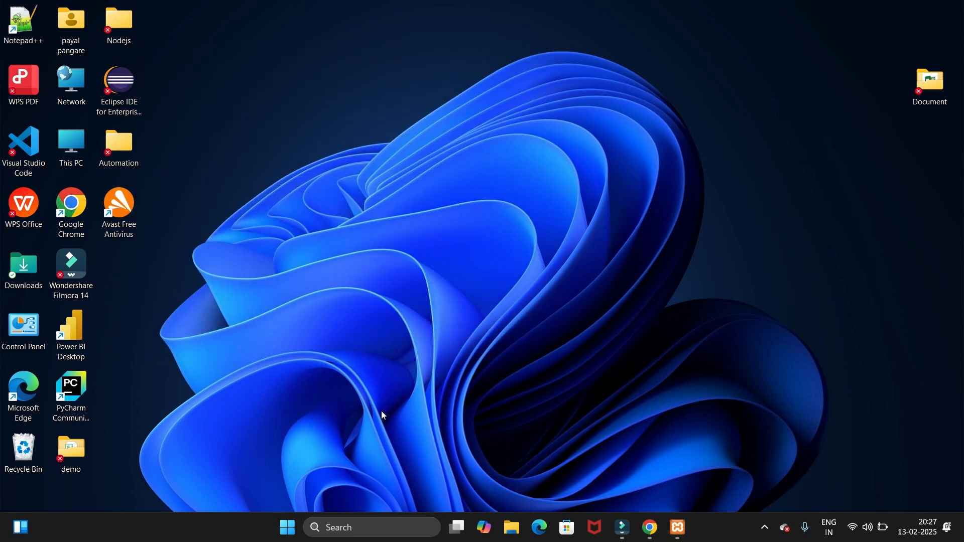
pyautogui.click(358, 532)
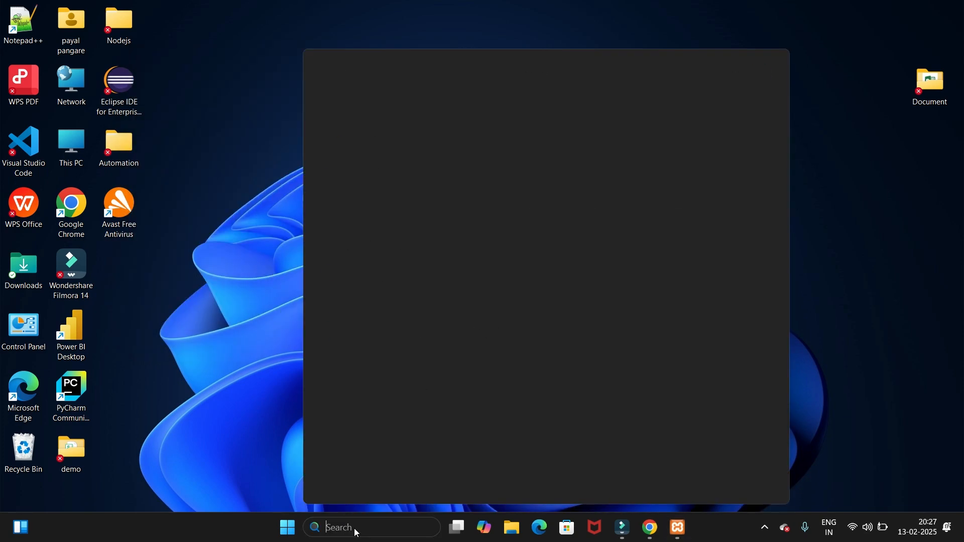
pyautogui.write('xamp')
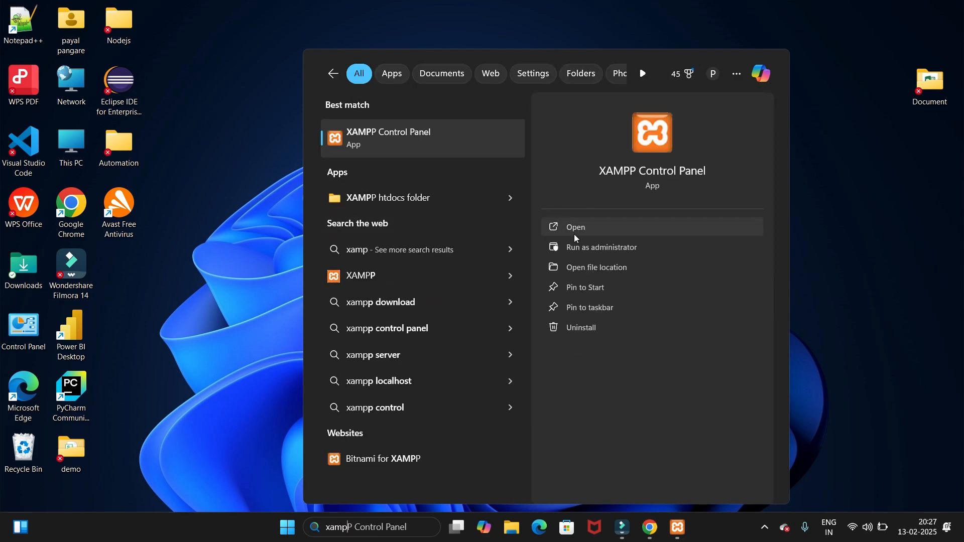
pyautogui.click(575, 234)
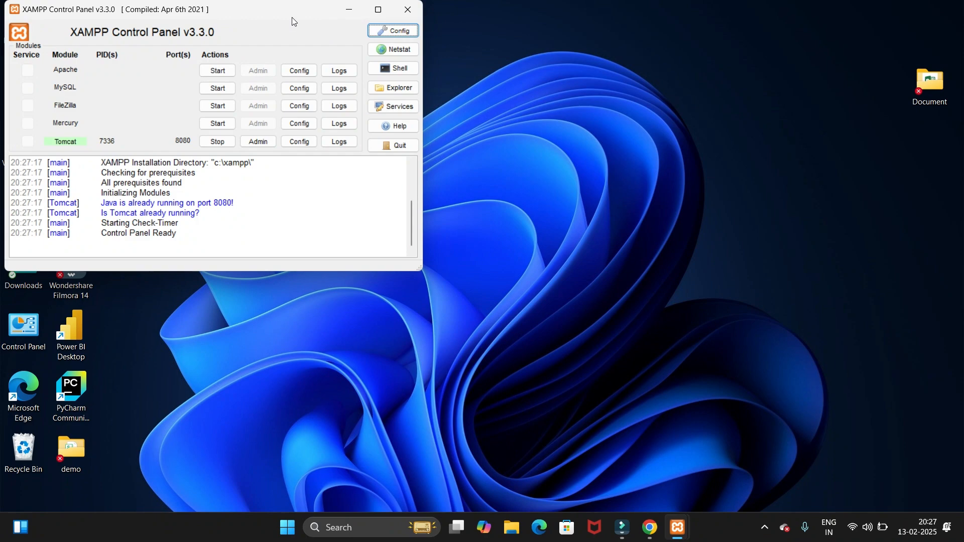
pyautogui.moveTo(285, 22); pyautogui.dragTo(454, 54)
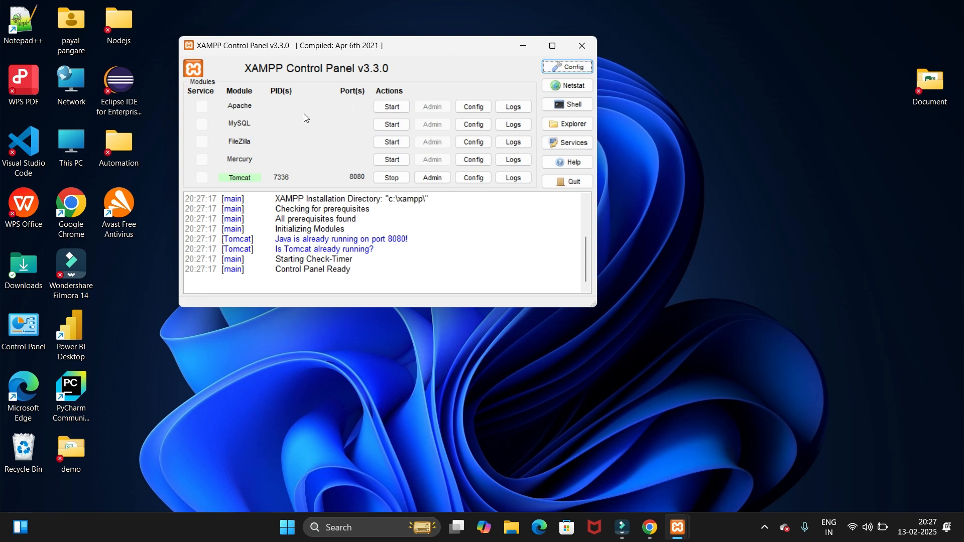
# Start the Apache and MySQL modules and minimize the Control Panel
pyautogui.click(383, 107)
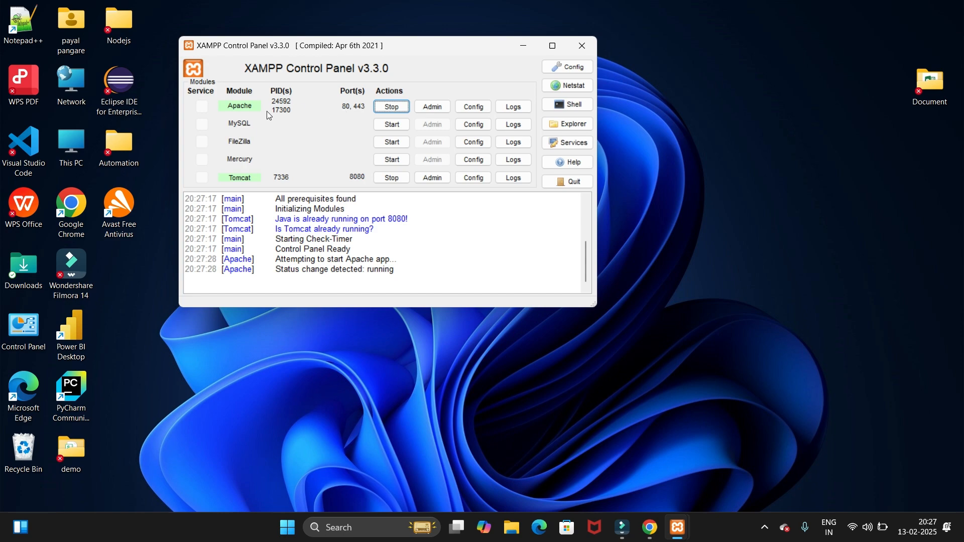
pyautogui.click(392, 125)
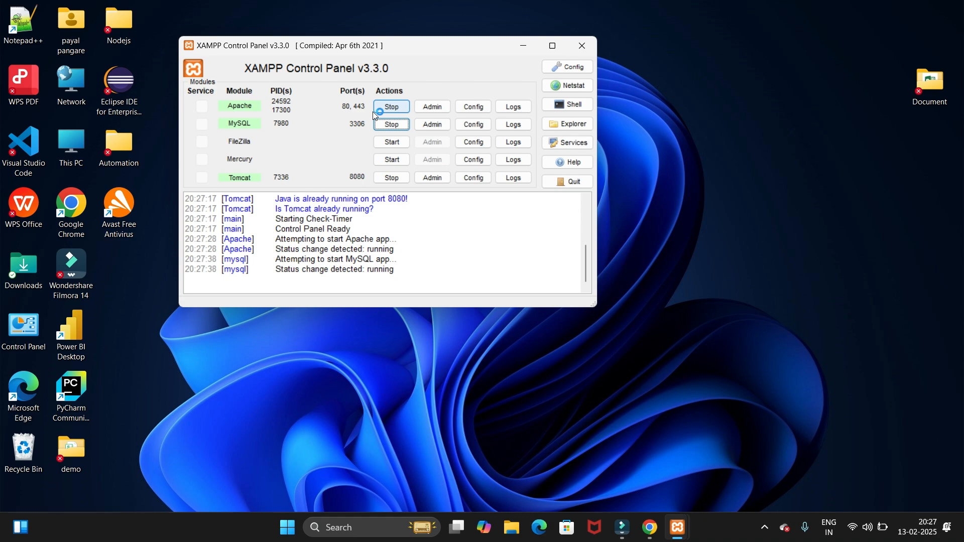
pyautogui.click(521, 47)
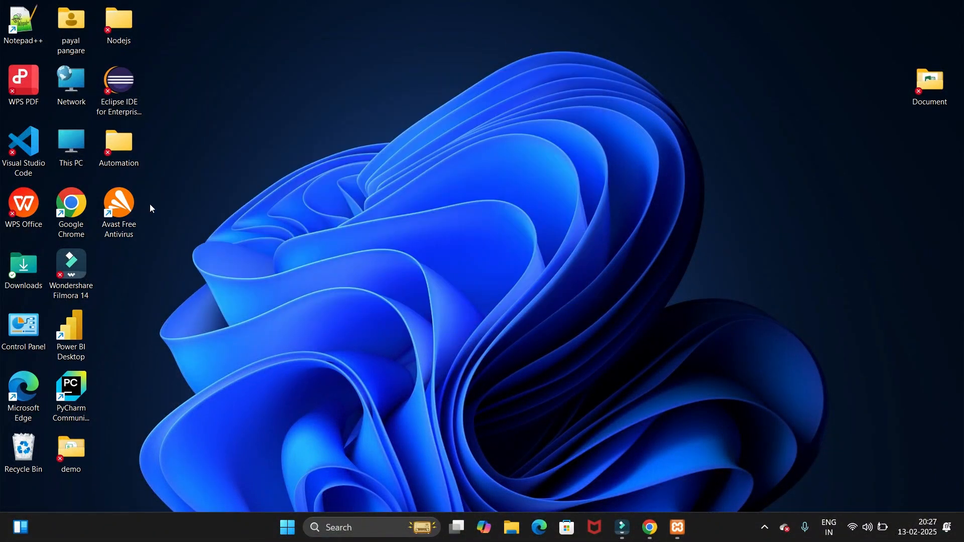
# Switch to Google Chrome in a maximized window and load localhost
pyautogui.doubleClick(72, 221)
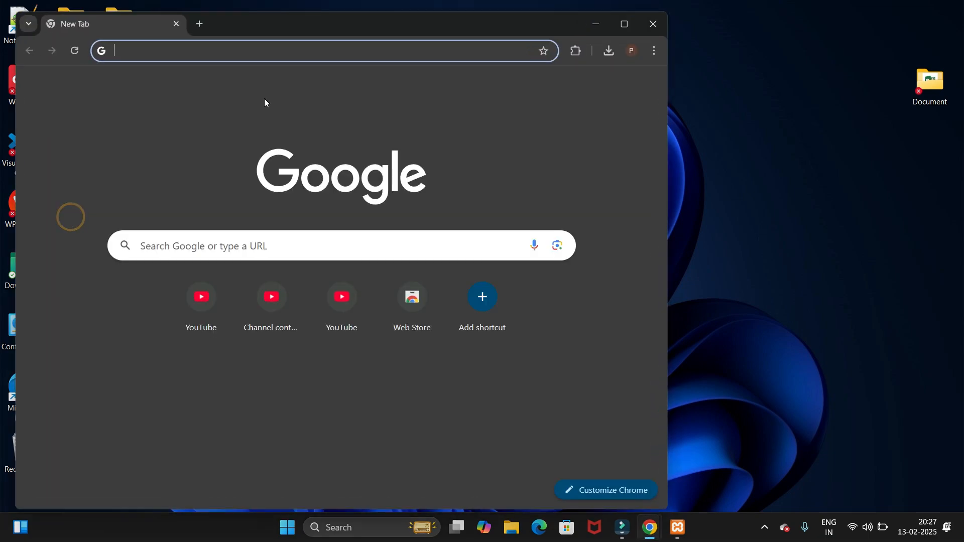
pyautogui.doubleClick(423, 29)
pyautogui.write('loc')
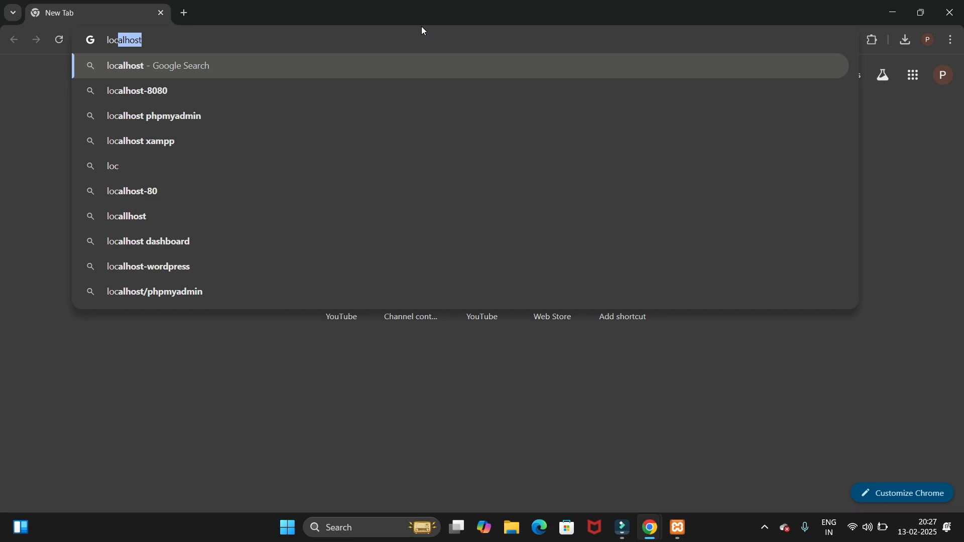
pyautogui.write('alhost')
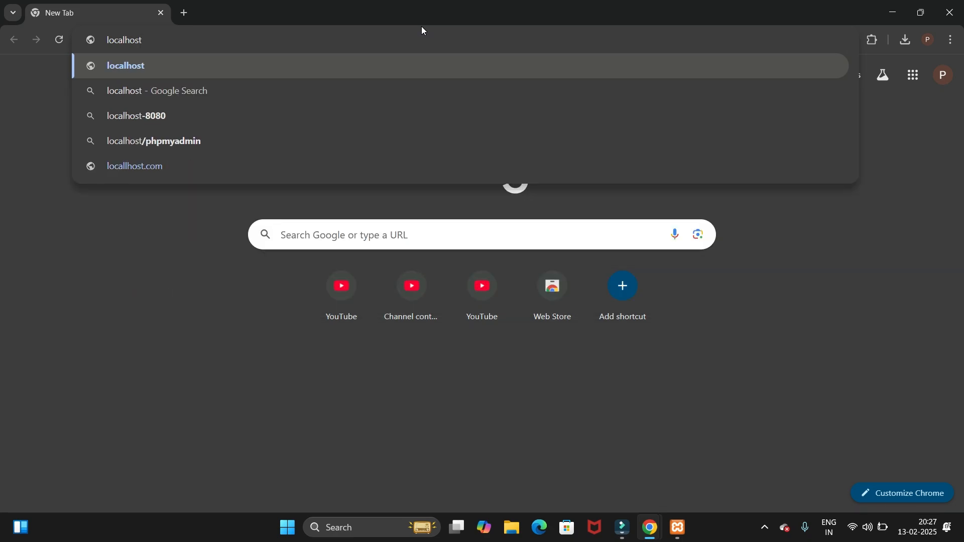
pyautogui.press('Return')
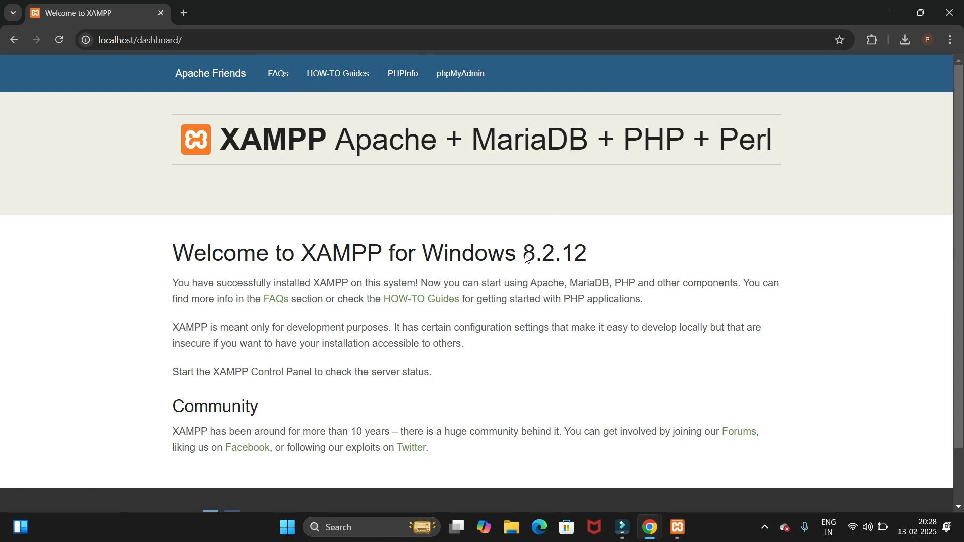
# Highlight the version number in the XAMPP dashboard's welcome heading and open phpMyAdmin
pyautogui.moveTo(523, 257); pyautogui.dragTo(591, 259)
pyautogui.scroll(-2, 557, 363)
pyautogui.scroll(2, 555, 370)
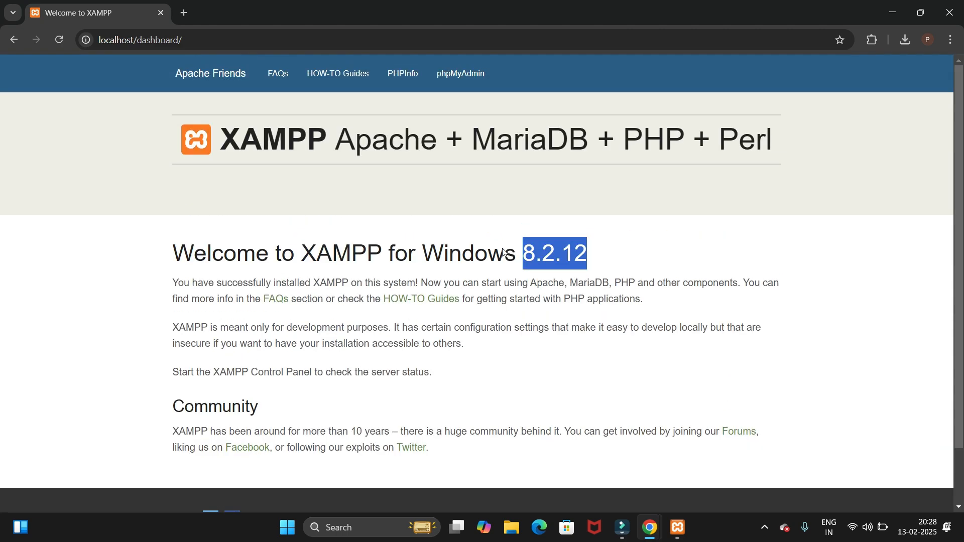
pyautogui.click(454, 83)
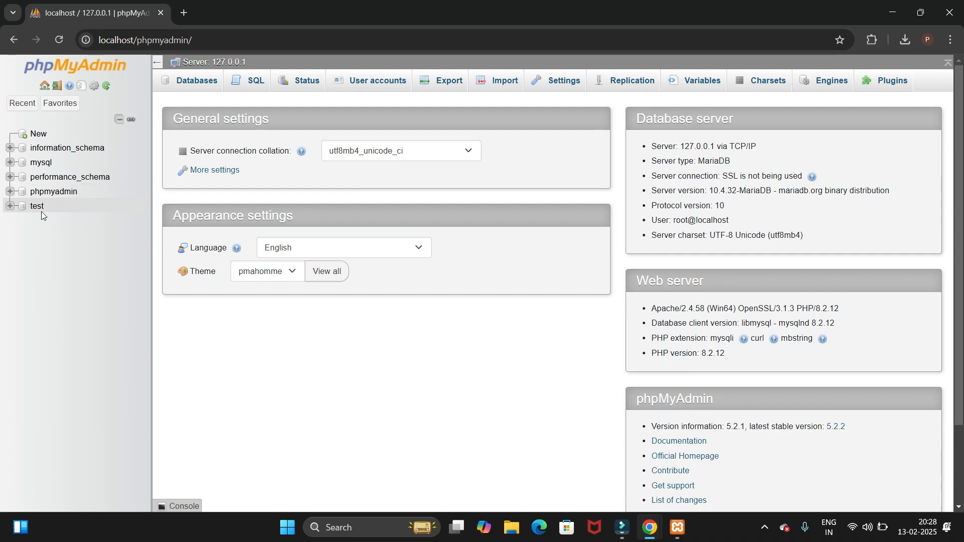
# Create a new database named employees with the utf8mb4_general_ci collation
pyautogui.click(49, 141)
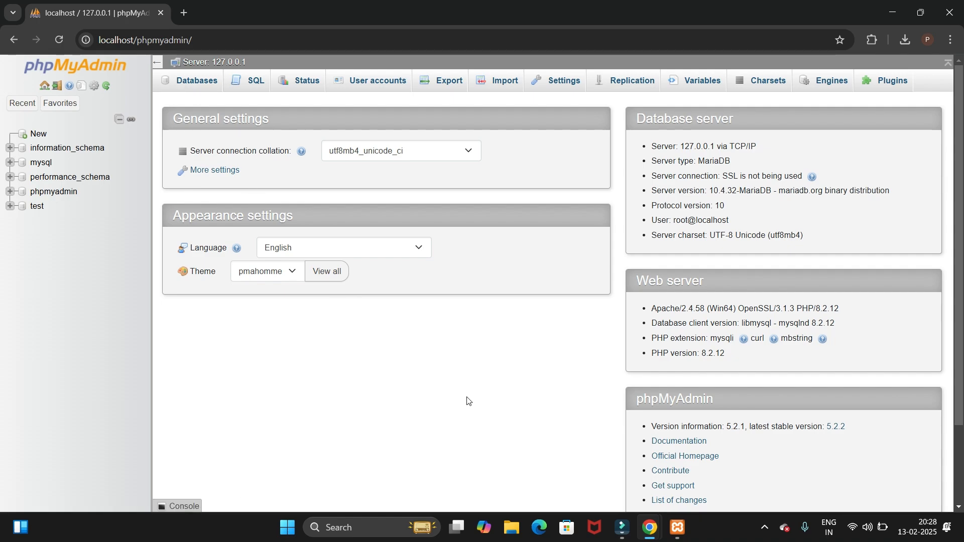
pyautogui.click(764, 527)
pyautogui.click(39, 134)
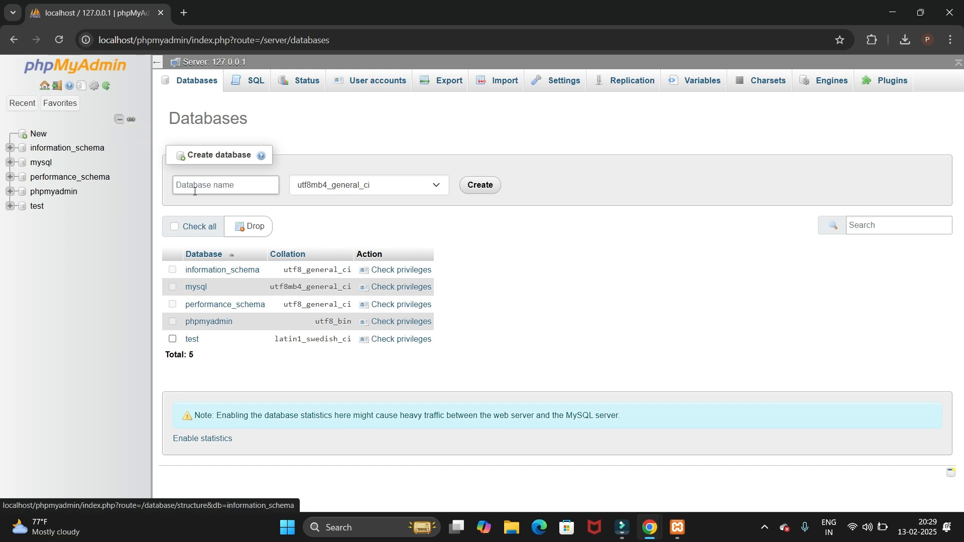
pyautogui.moveTo(190, 158); pyautogui.dragTo(253, 155)
pyautogui.click(230, 183)
pyautogui.click(231, 181)
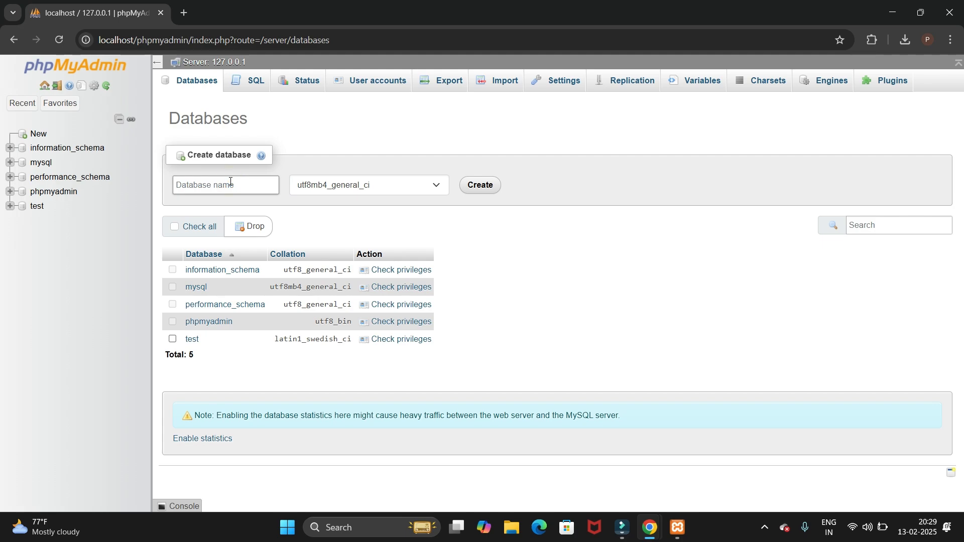
pyautogui.write('employees')
pyautogui.doubleClick(225, 184)
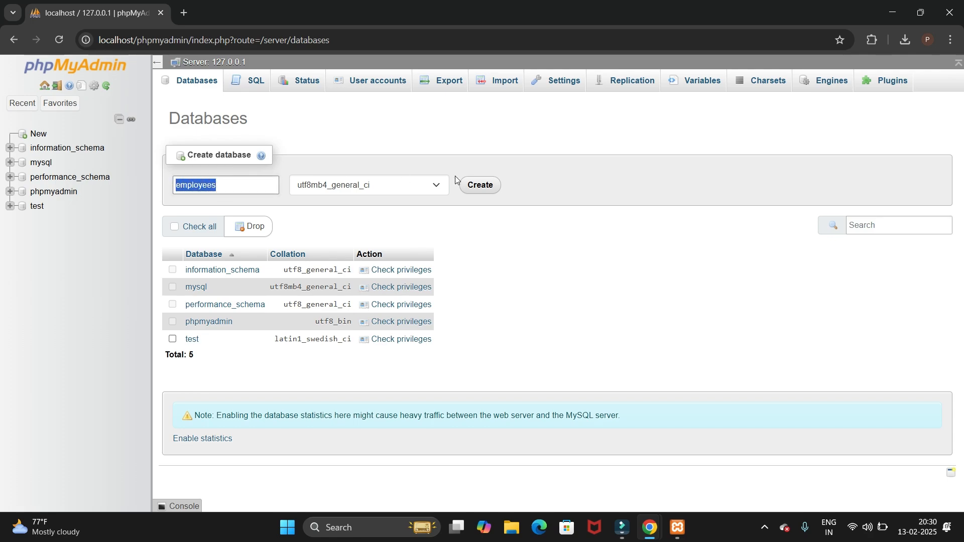
pyautogui.click(478, 190)
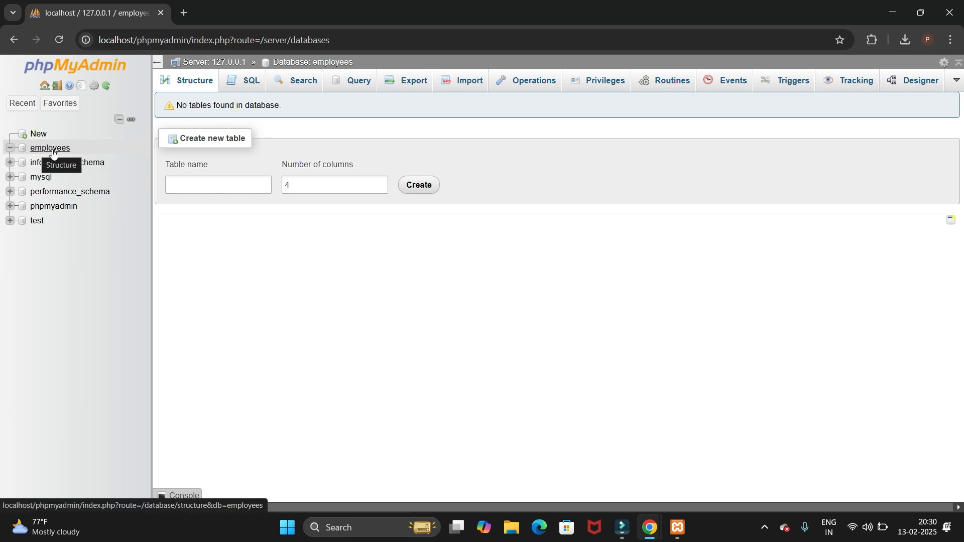
# Enter project_details as the name of a new table in the employees database
pyautogui.click(11, 149)
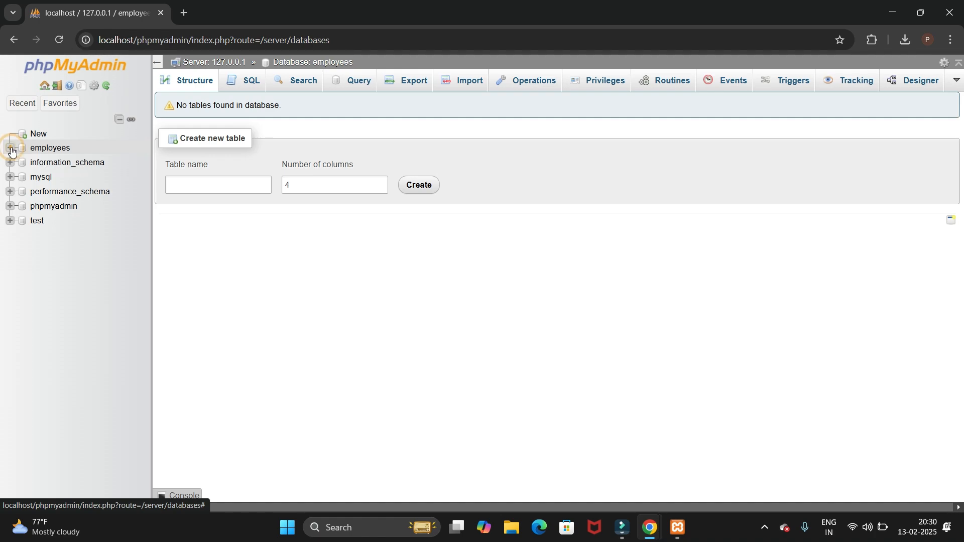
pyautogui.click(11, 149)
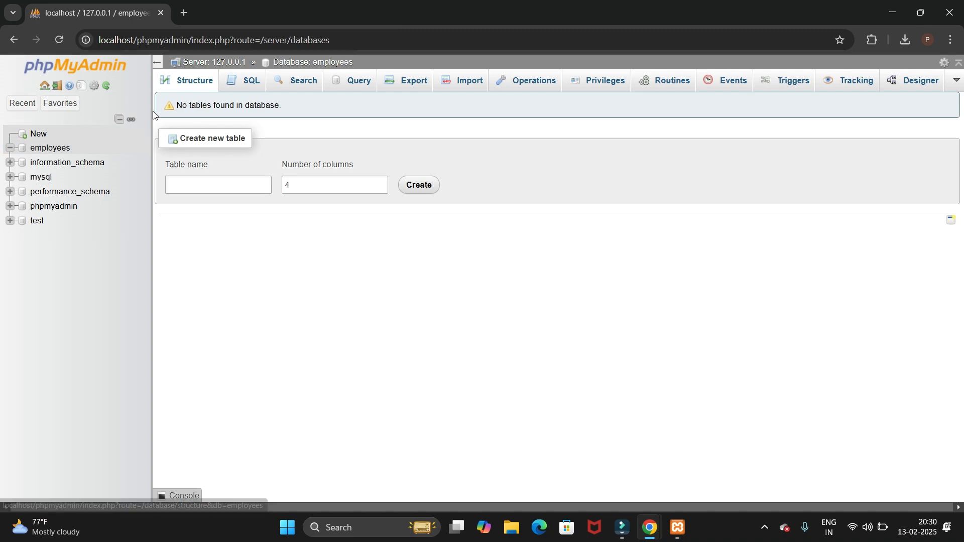
pyautogui.click(195, 186)
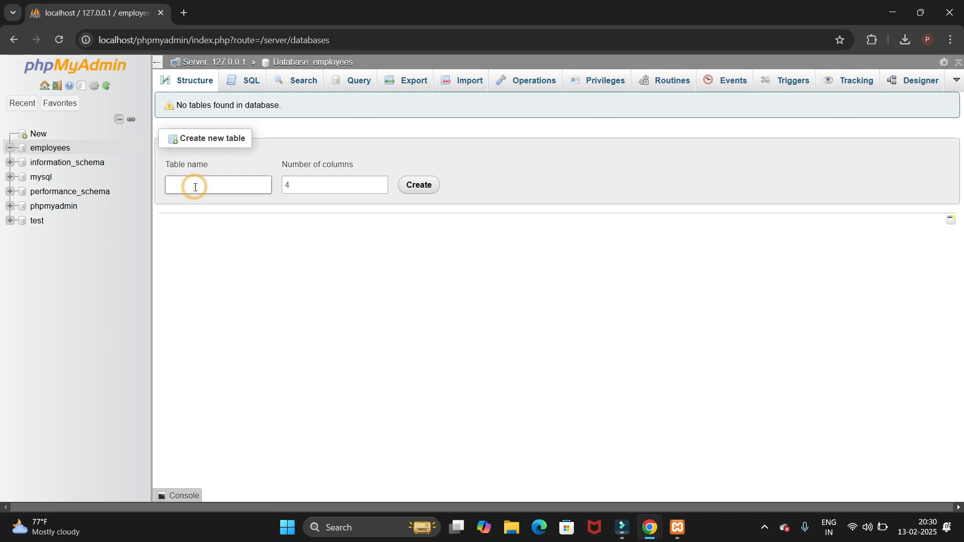
pyautogui.write('project_details')
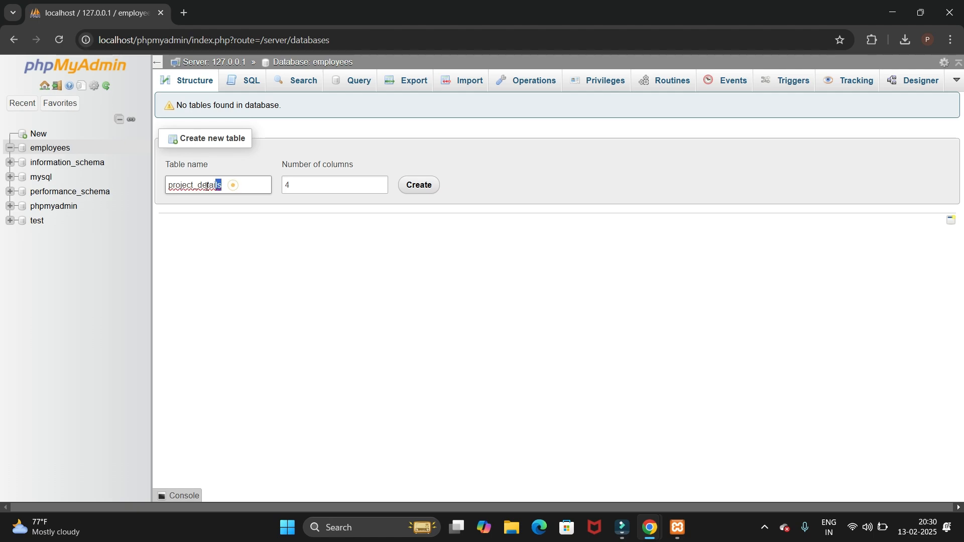
pyautogui.doubleClick(234, 186)
pyautogui.click(232, 191)
pyautogui.moveTo(234, 186); pyautogui.dragTo(158, 187)
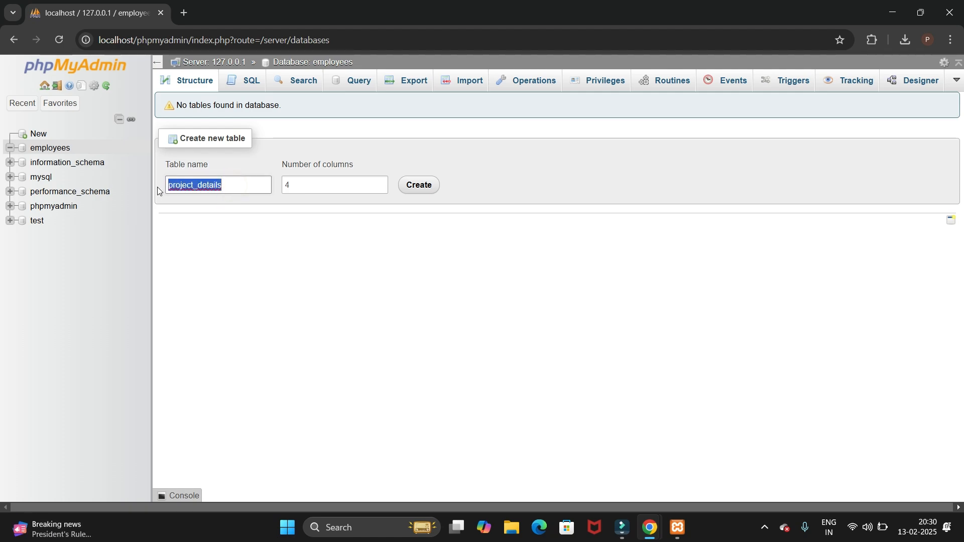
# Keep the number of columns at 4 and create the table to reach its column definitions
pyautogui.doubleClick(294, 186)
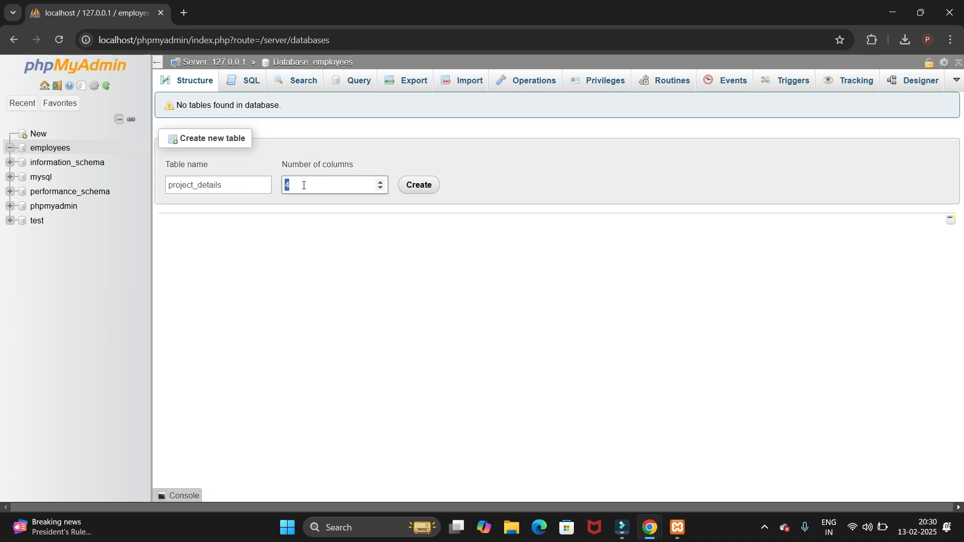
pyautogui.click(305, 186)
pyautogui.doubleClick(295, 185)
pyautogui.click(297, 187)
pyautogui.click(423, 189)
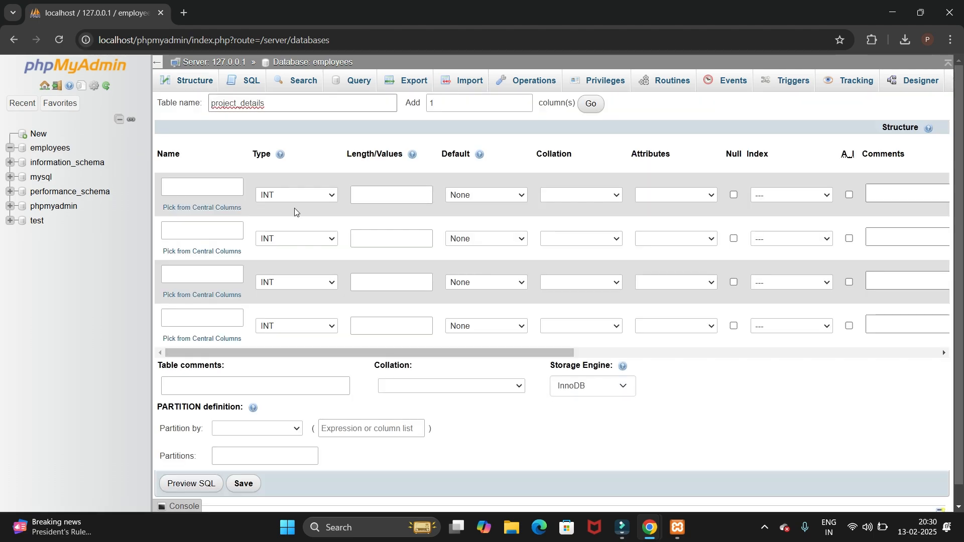
# Name the first column project_name and the second column Project_resource
pyautogui.click(9, 149)
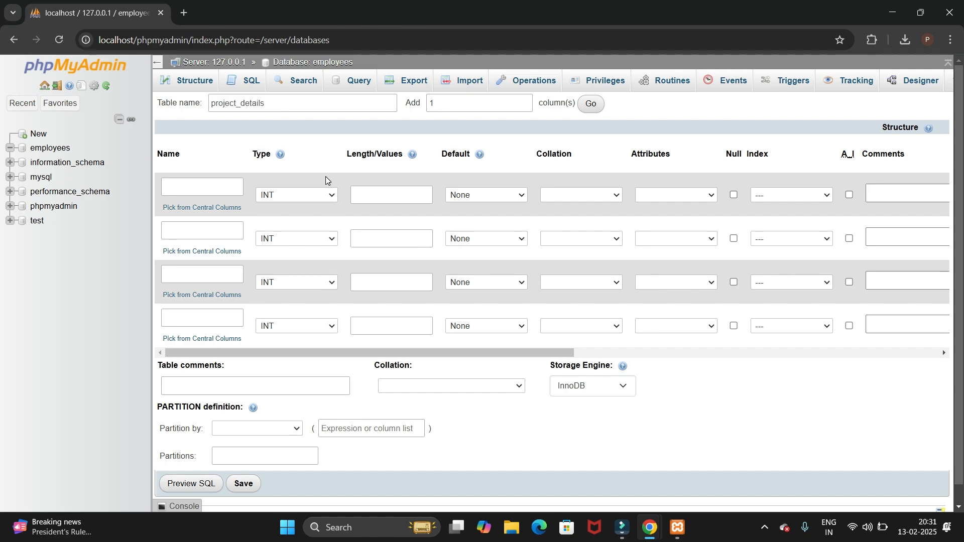
pyautogui.click(226, 183)
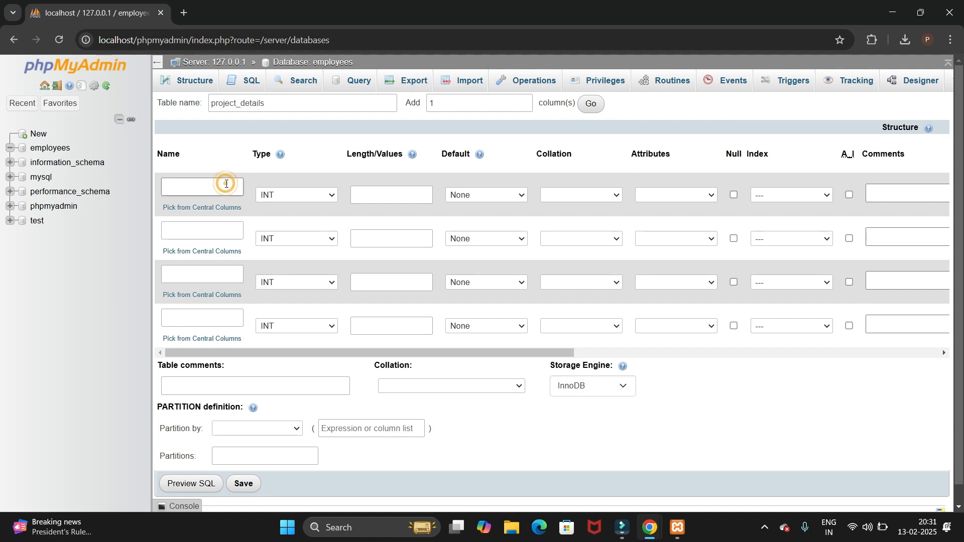
pyautogui.write('project_name')
pyautogui.click(206, 232)
pyautogui.write('Project')
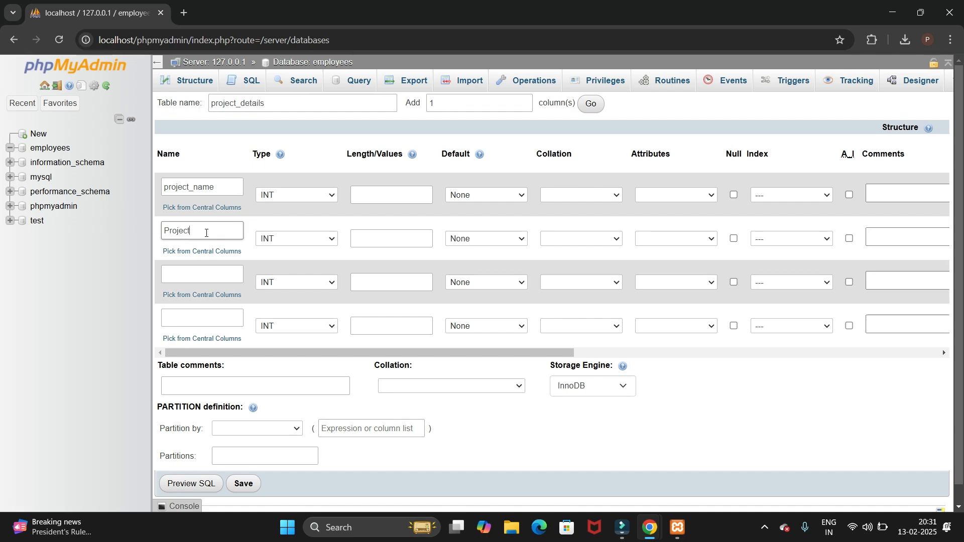
pyautogui.write('_resource')
# Name the third column project_type and the fourth column Project_Sdate
pyautogui.click(221, 279)
pyautogui.write('project')
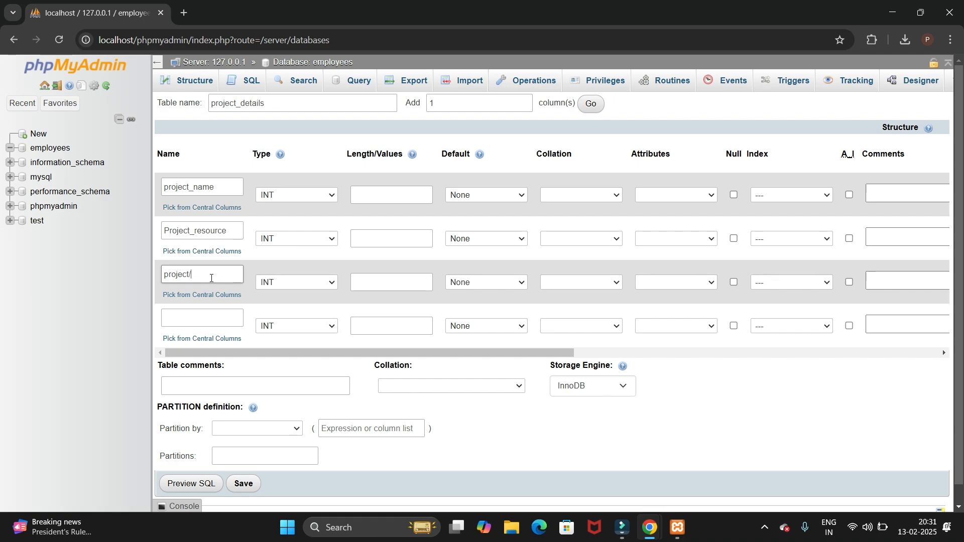
pyautogui.write('_type')
pyautogui.click(195, 313)
pyautogui.write('Project_')
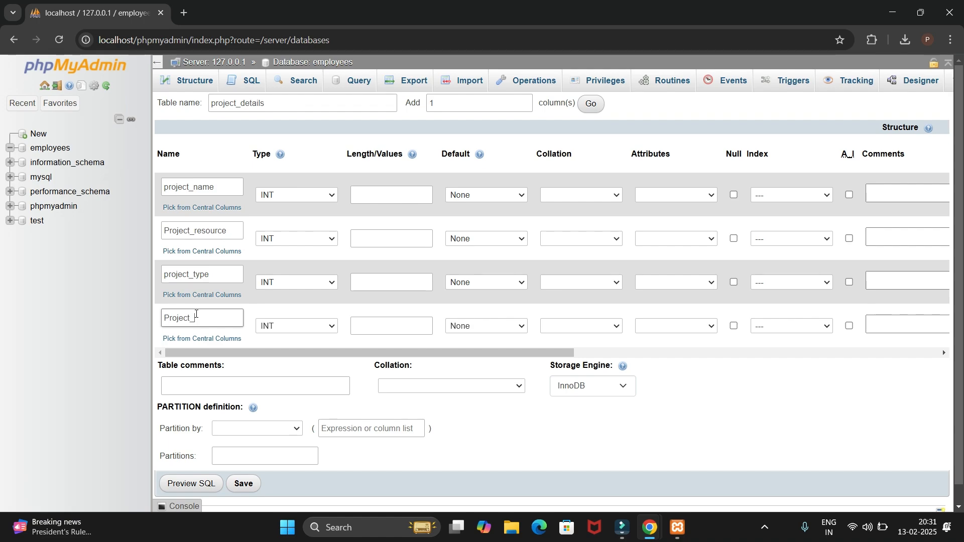
pyautogui.write('Sdtae')
pyautogui.press('BackSpace')
pyautogui.press('BackSpace')
pyautogui.press('BackSpace')
pyautogui.press('BackSpace')
pyautogui.write('date')
# Capitalize the initial letter of the third and first column names, making them Project_type and Project_name
pyautogui.click(173, 276)
pyautogui.click(170, 276)
pyautogui.press('BackSpace')
pyautogui.write('P')
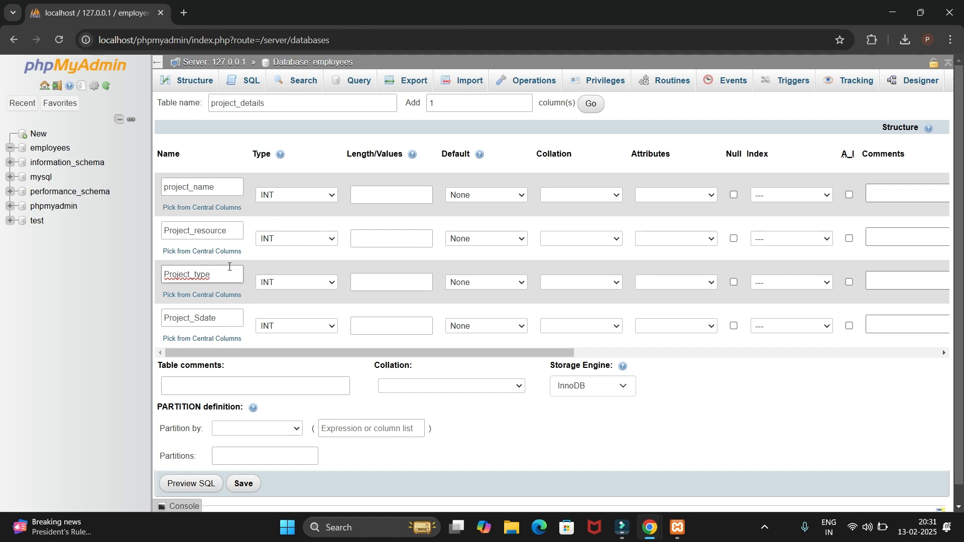
pyautogui.click(168, 188)
pyautogui.press('BackSpace')
pyautogui.write('P')
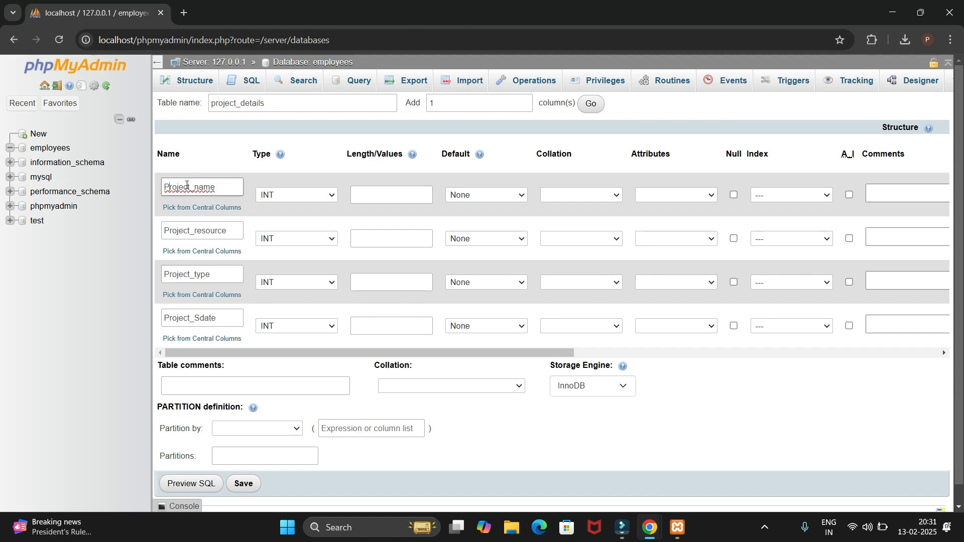
# View the data type choices for the Project_name column and leave its type at INT
pyautogui.click(220, 163)
pyautogui.doubleClick(259, 155)
pyautogui.click(317, 196)
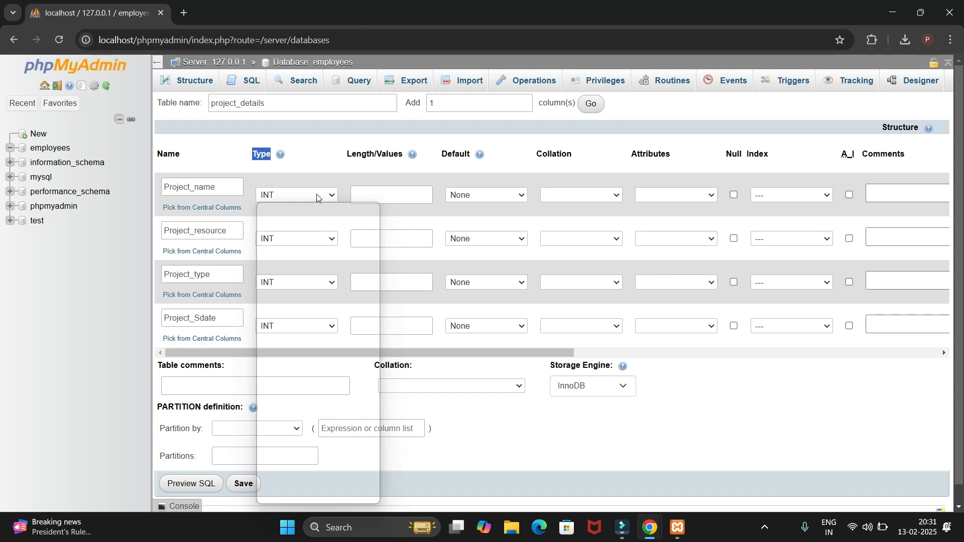
pyautogui.click(332, 169)
pyautogui.click(333, 171)
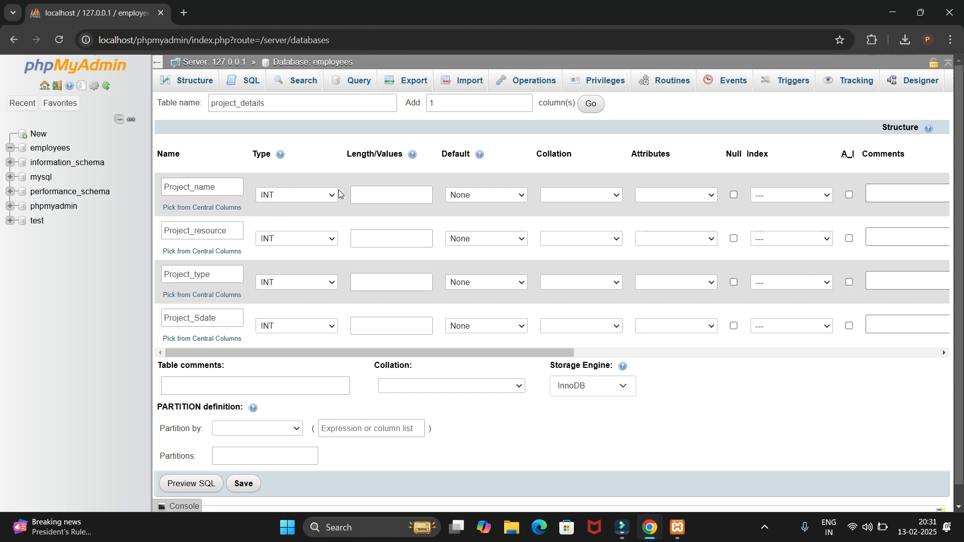
# Set the Project_name column's data type to VARCHAR with a length of 200
pyautogui.click(301, 194)
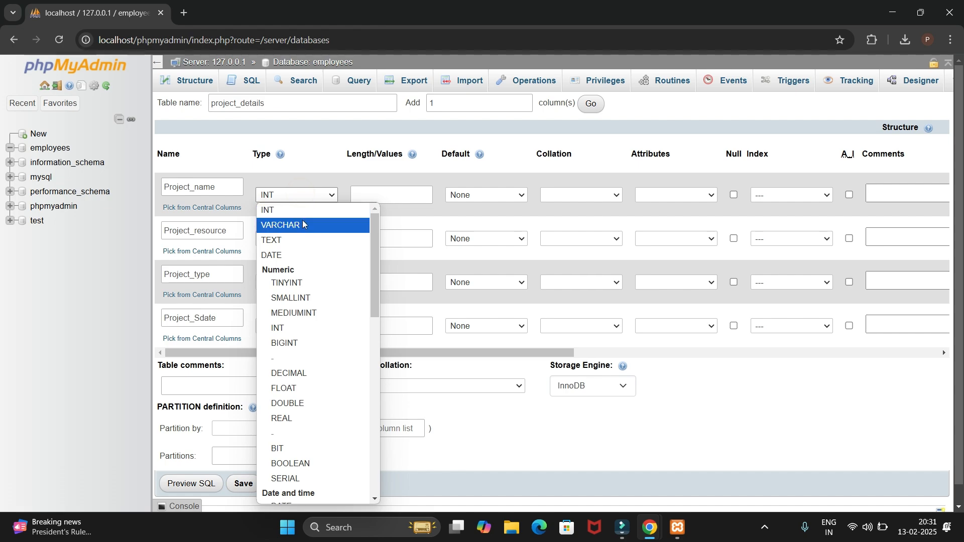
pyautogui.click(297, 225)
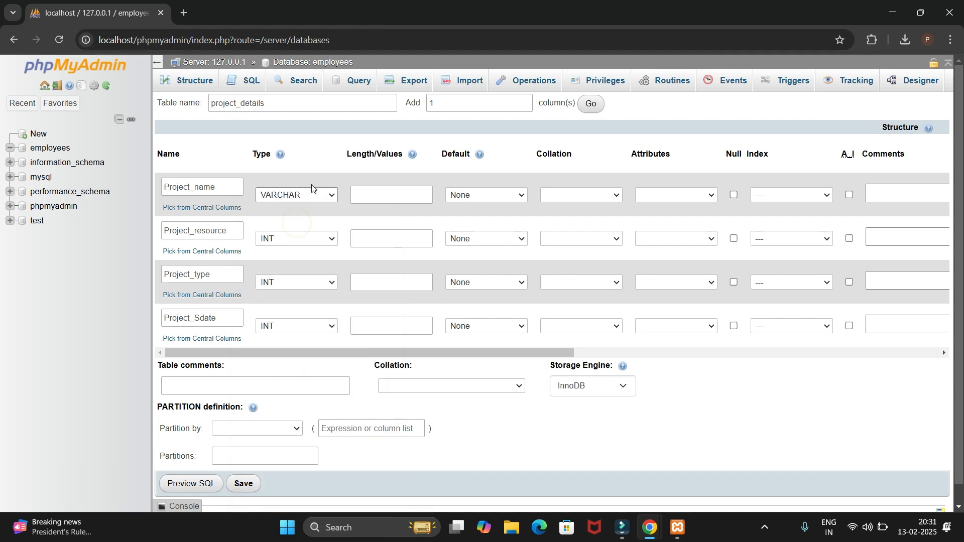
pyautogui.click(306, 197)
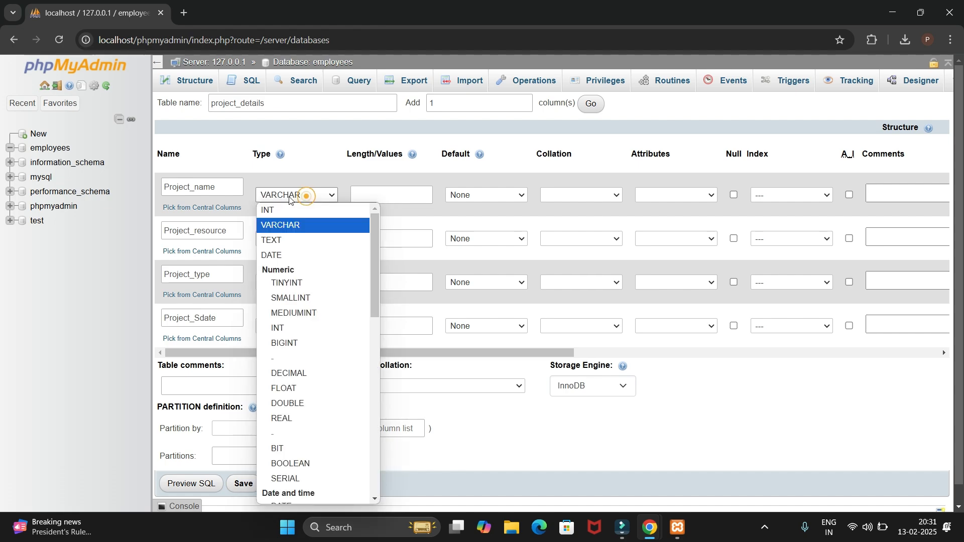
pyautogui.click(284, 227)
pyautogui.moveTo(342, 157); pyautogui.dragTo(404, 157)
pyautogui.click(382, 194)
pyautogui.write('200')
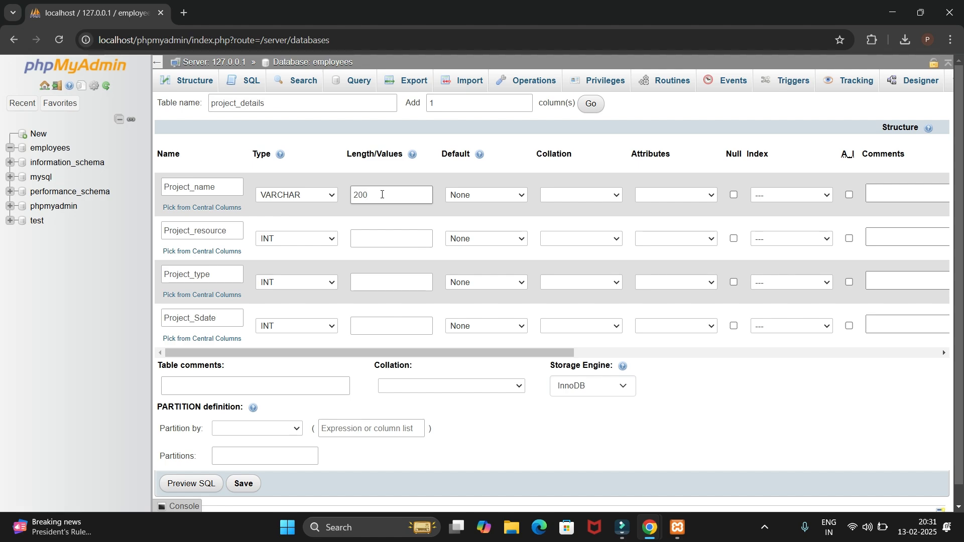
# Give the Project_resource column a length of 200, keeping its INT data type
pyautogui.click(229, 232)
pyautogui.moveTo(229, 233); pyautogui.dragTo(165, 231)
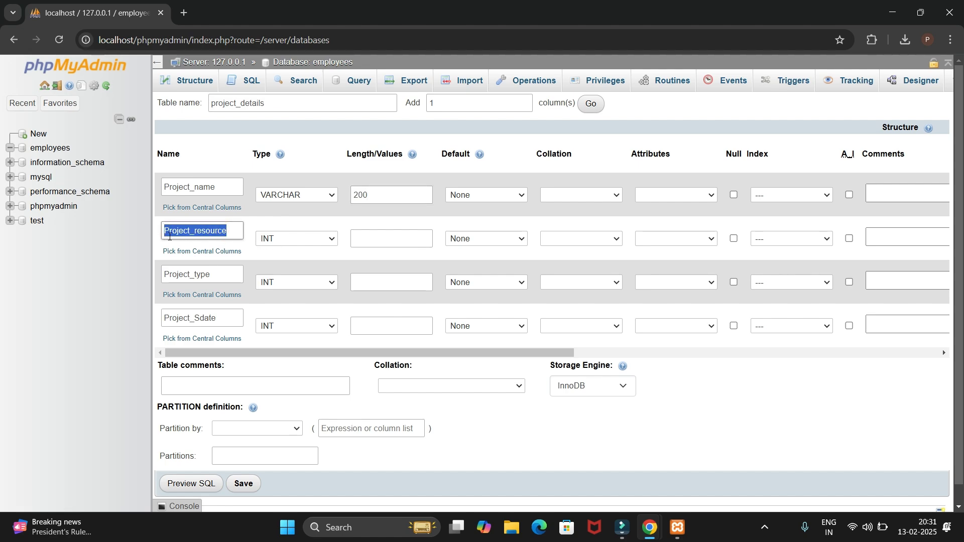
pyautogui.click(288, 257)
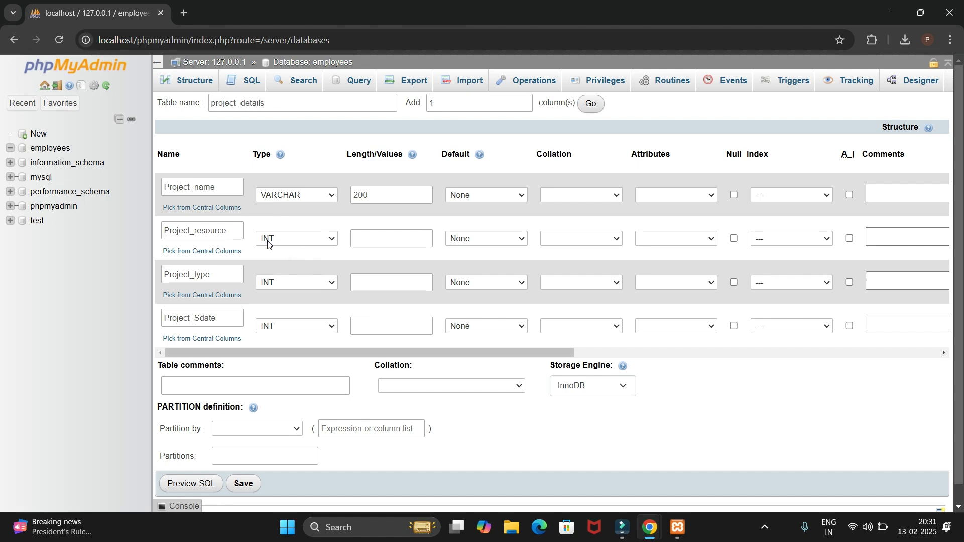
pyautogui.click(360, 240)
pyautogui.write('200')
# Set the Project_type column's data type to VARCHAR with a length of 200
pyautogui.click(331, 287)
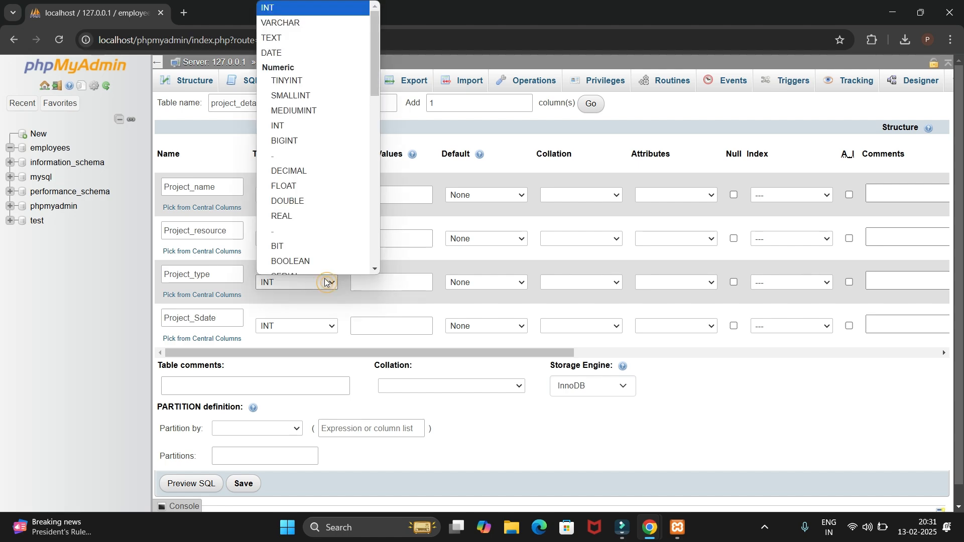
pyautogui.click(297, 14)
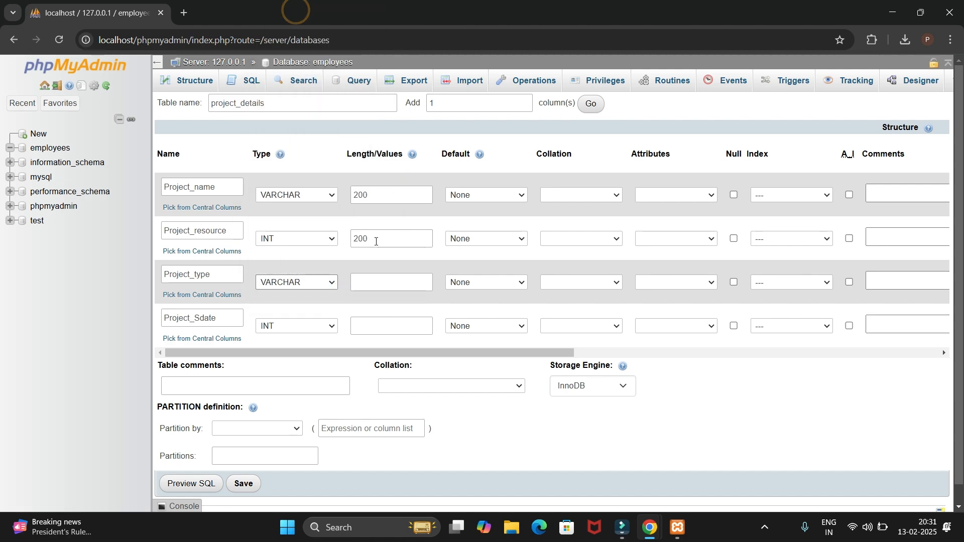
pyautogui.click(377, 287)
pyautogui.write('200')
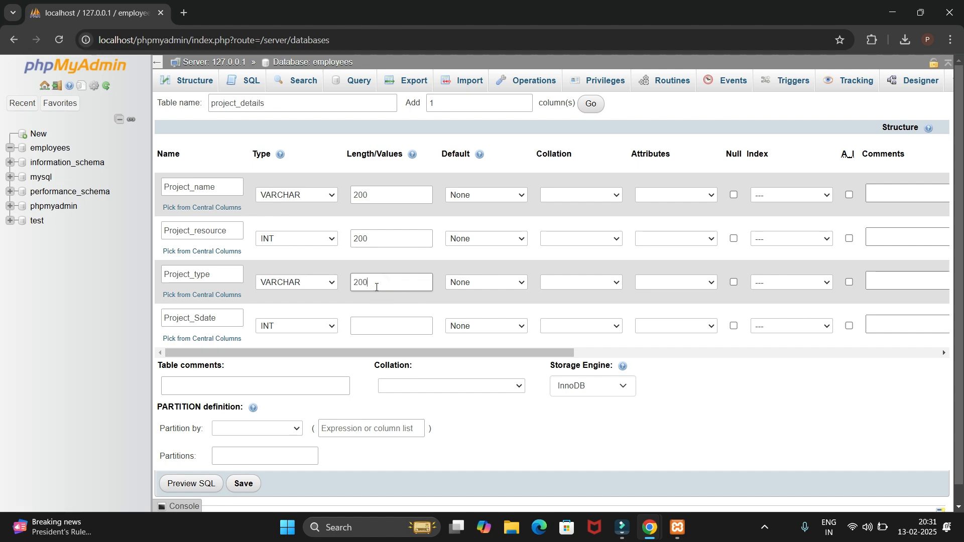
# Set the Project_Sdate column's data type to DATE and enter 2000 as its length
pyautogui.moveTo(225, 316); pyautogui.dragTo(163, 317)
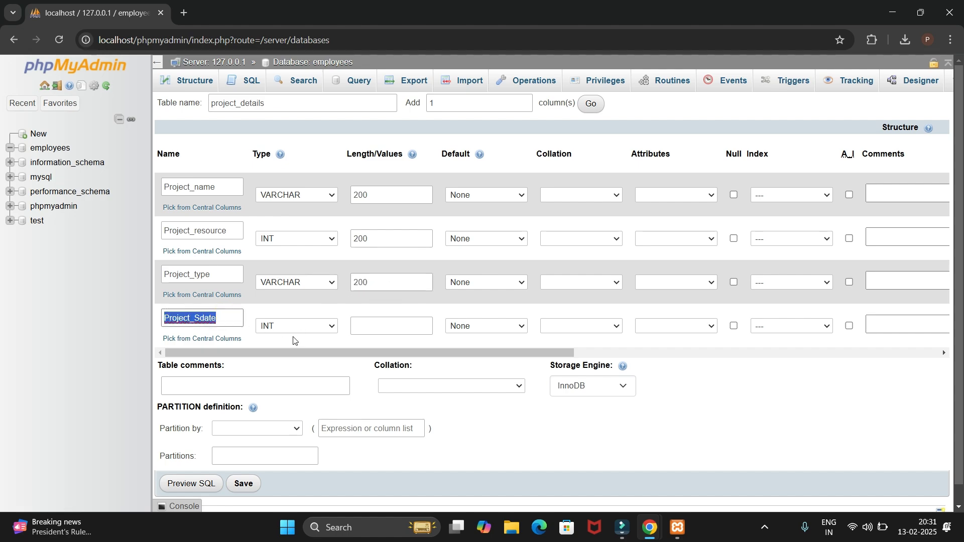
pyautogui.click(308, 327)
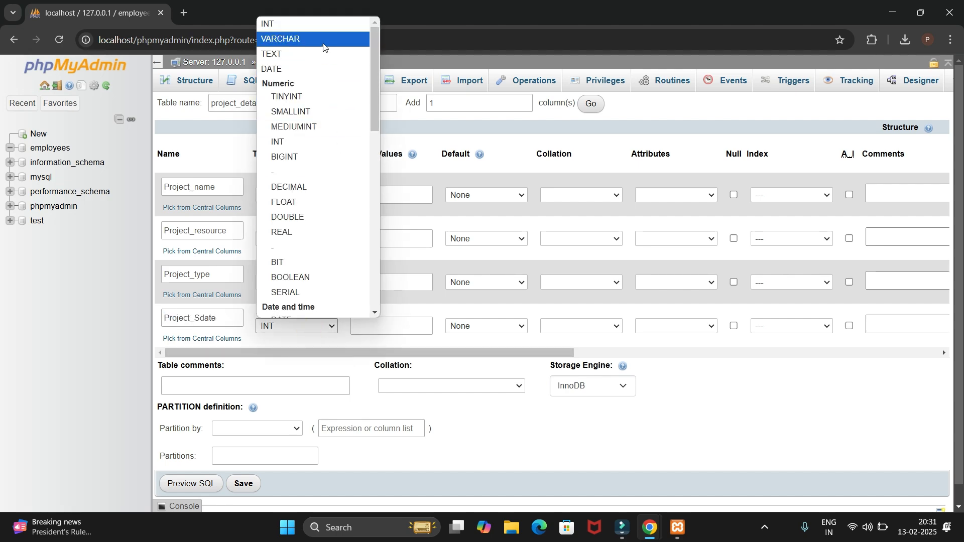
pyautogui.click(278, 73)
pyautogui.click(384, 323)
pyautogui.write('2000')
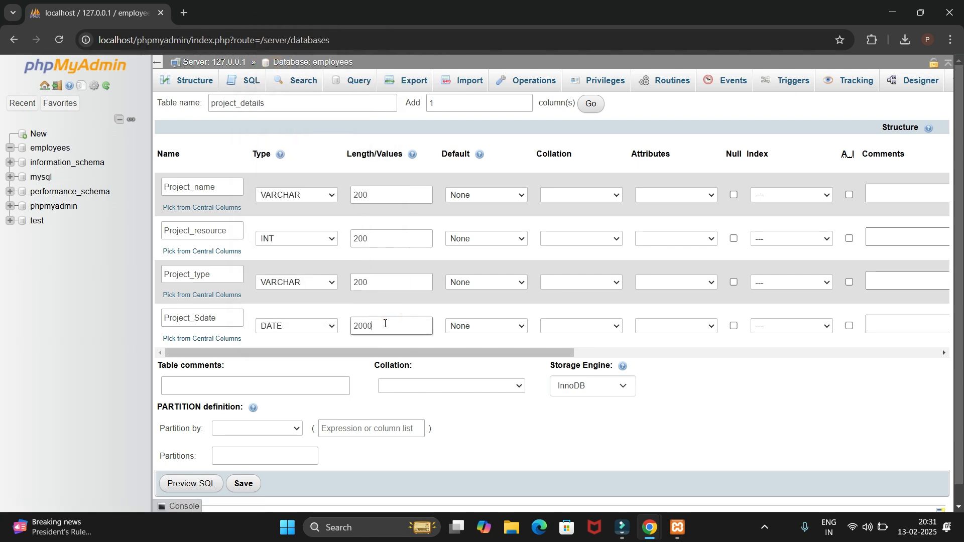
# Save the project_details table definition to create the table in the employees database
pyautogui.click(556, 458)
pyautogui.scroll(-1, 323, 356)
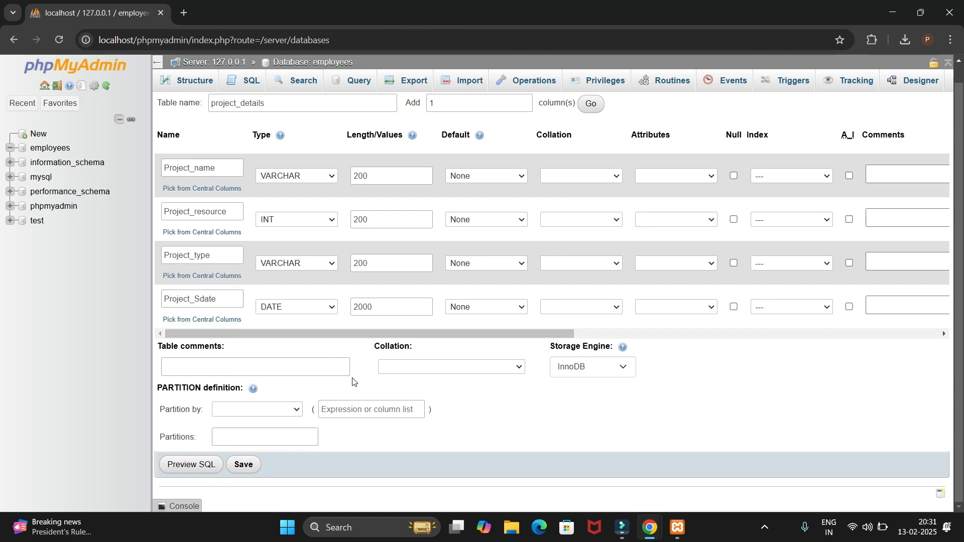
pyautogui.click(244, 466)
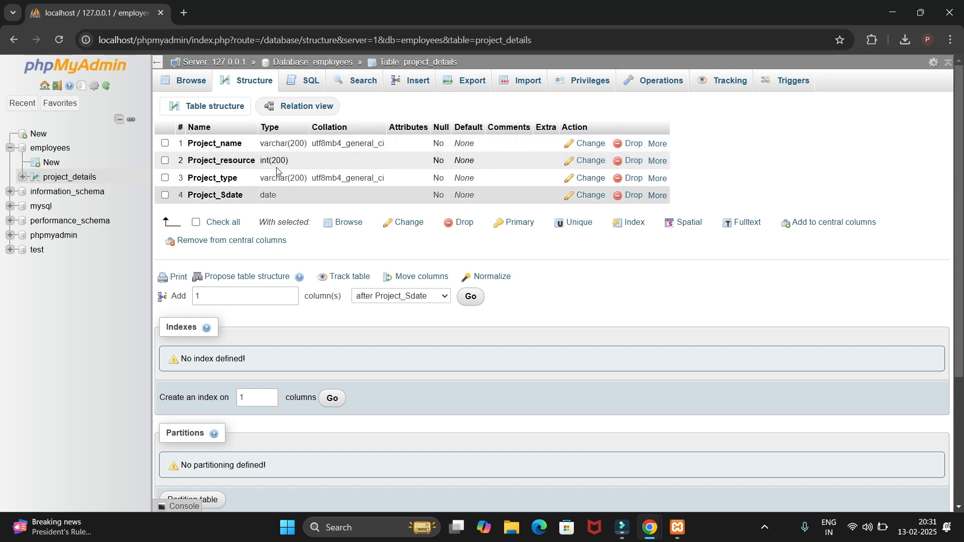
# Start a new row in the project_details table and enter "finance system" as its Project_name value
pyautogui.click(76, 179)
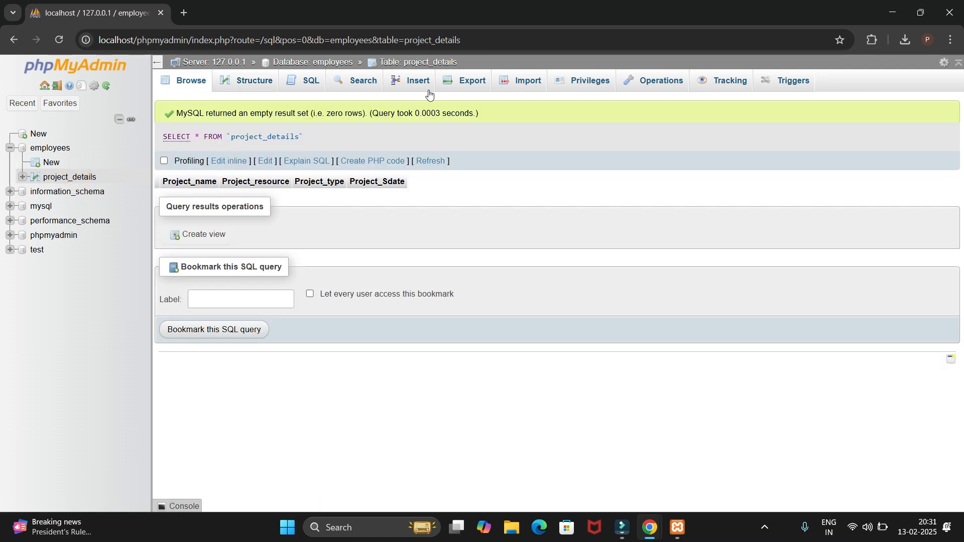
pyautogui.click(417, 83)
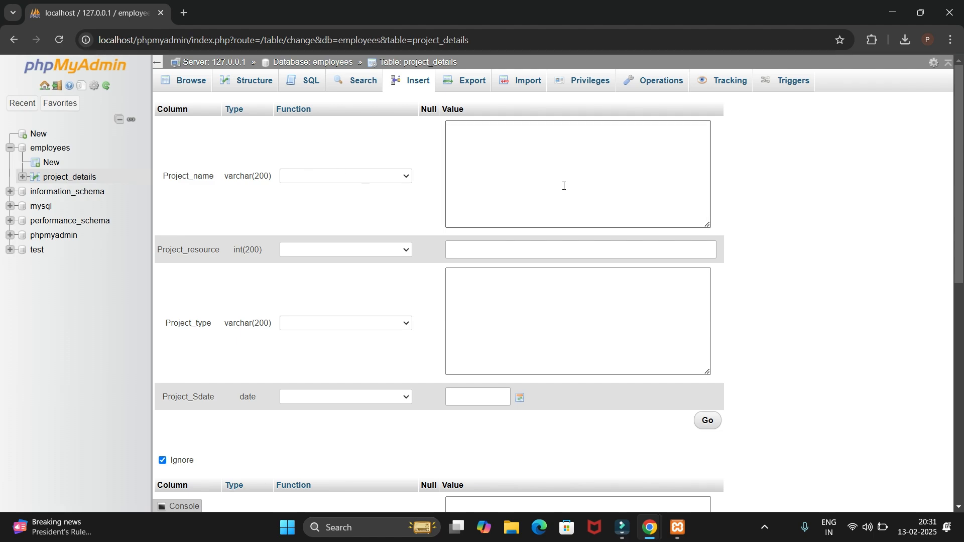
pyautogui.click(384, 177)
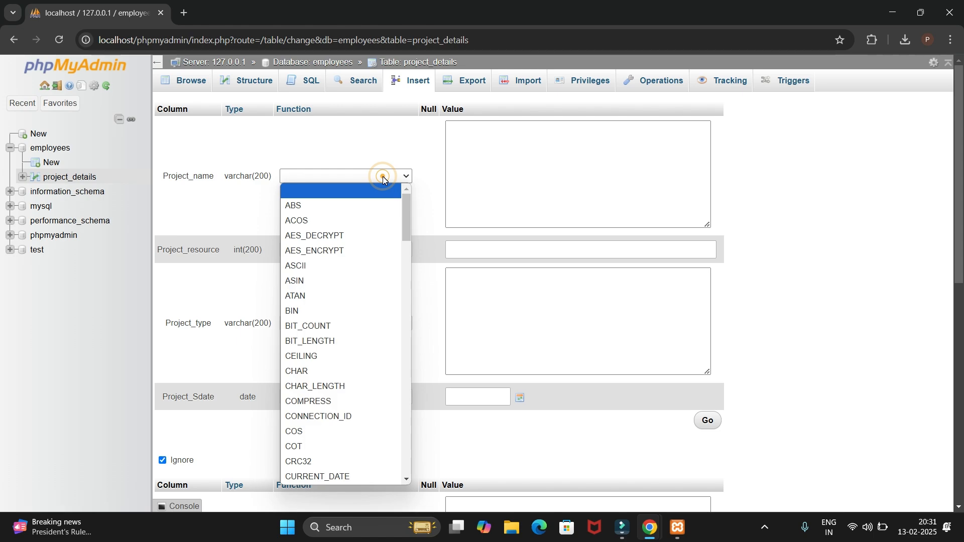
pyautogui.click(501, 157)
pyautogui.click(499, 157)
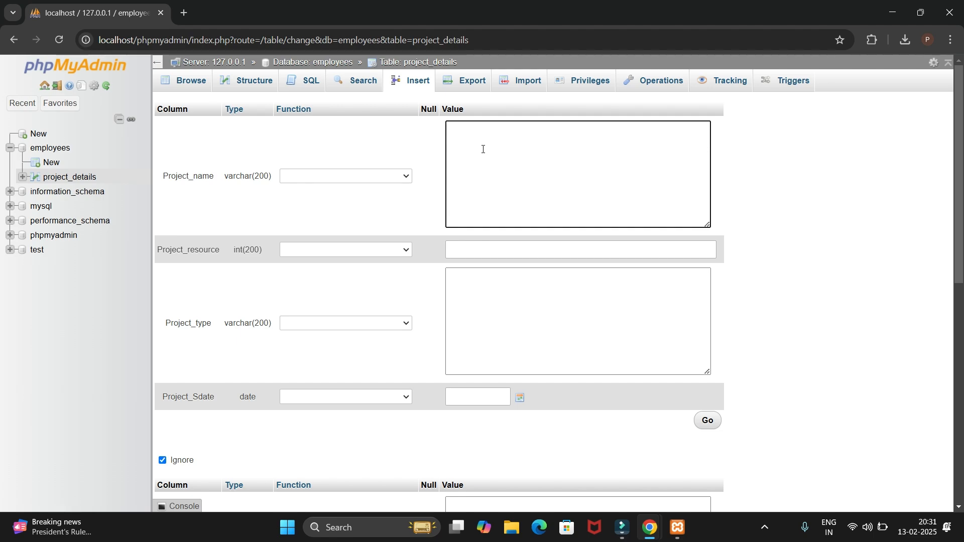
pyautogui.write('finance sysytem')
# Enter 4 as the Project_resource value and "Domestic" as the Project_type value of the new row
pyautogui.click(482, 248)
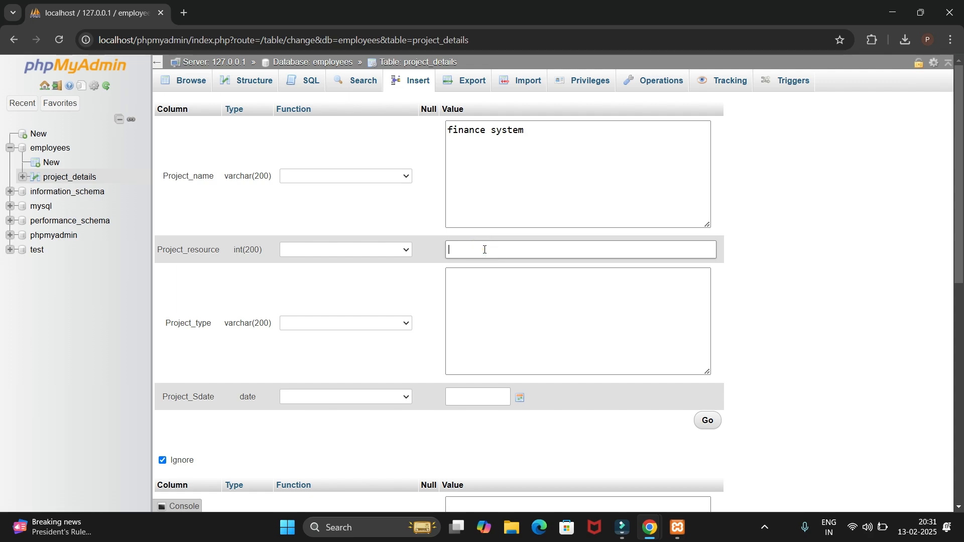
pyautogui.click(486, 296)
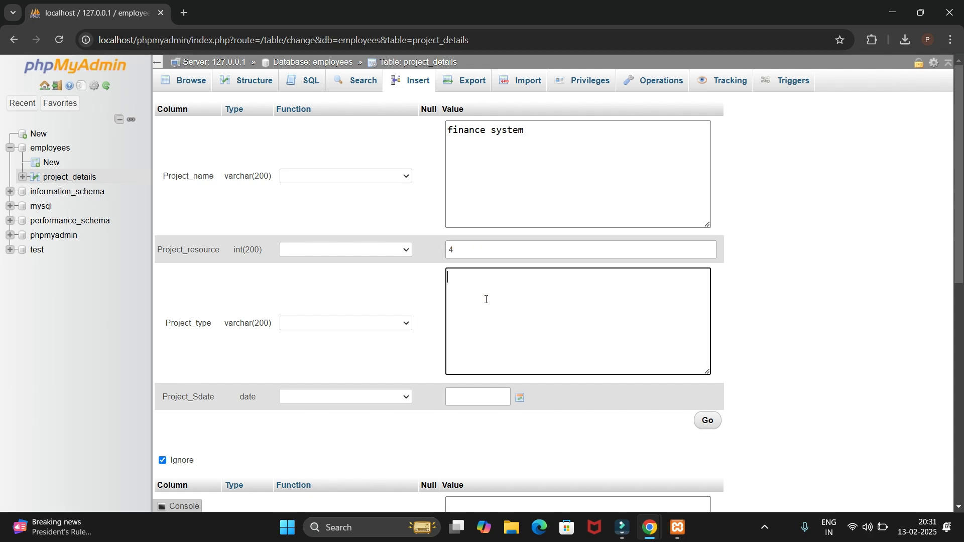
pyautogui.doubleClick(470, 276)
pyautogui.click(478, 276)
pyautogui.write('Domestic')
# Pick 2025-02-13 as the Project_Sdate value and insert the row into project_details
pyautogui.click(474, 400)
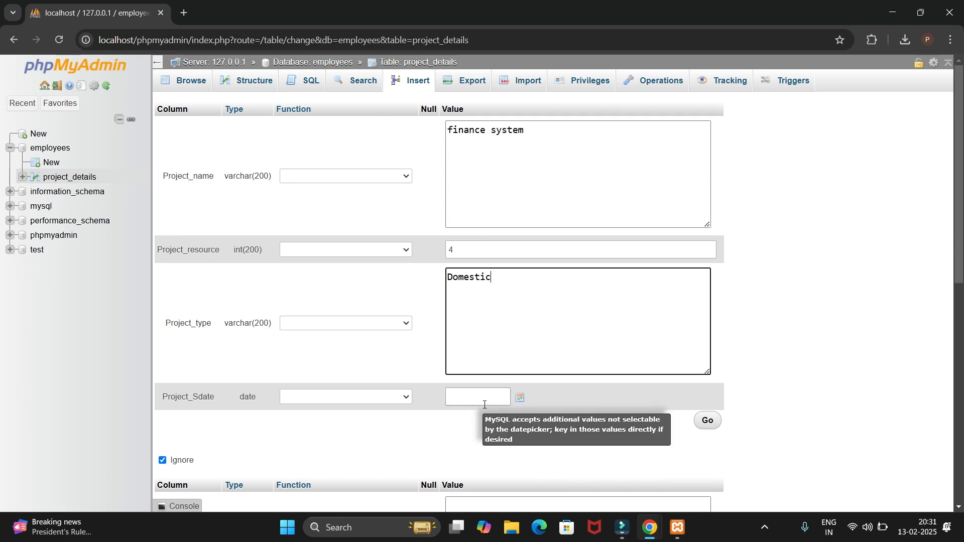
pyautogui.click(521, 400)
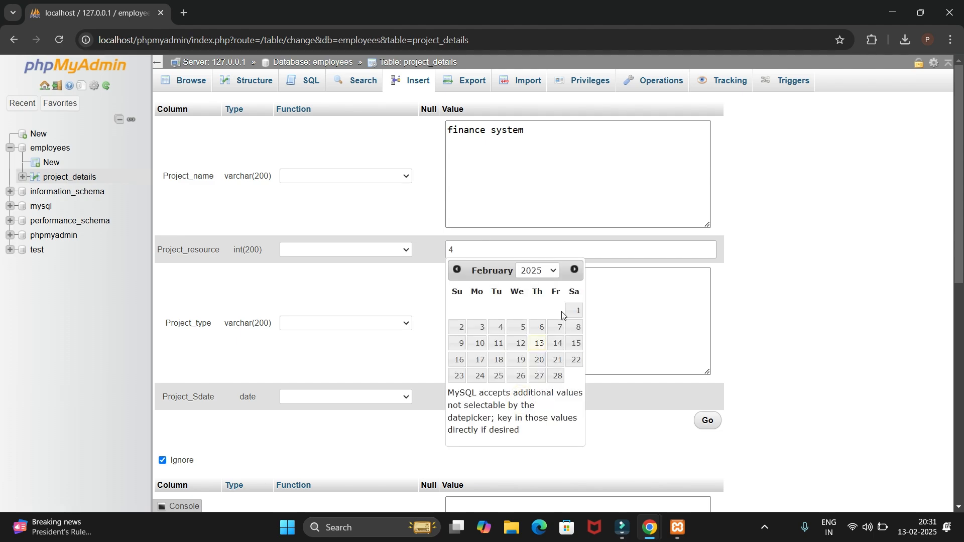
pyautogui.click(540, 347)
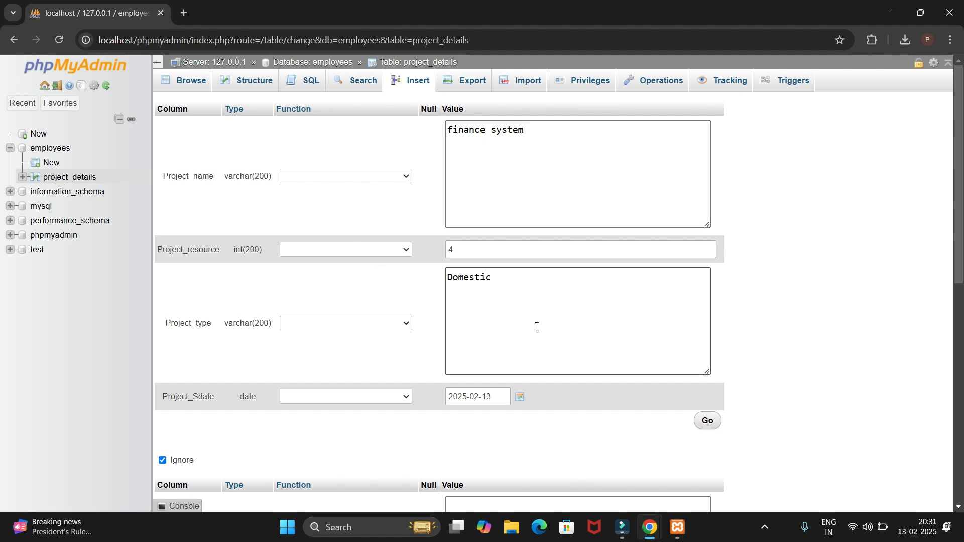
pyautogui.scroll(-1, 510, 319)
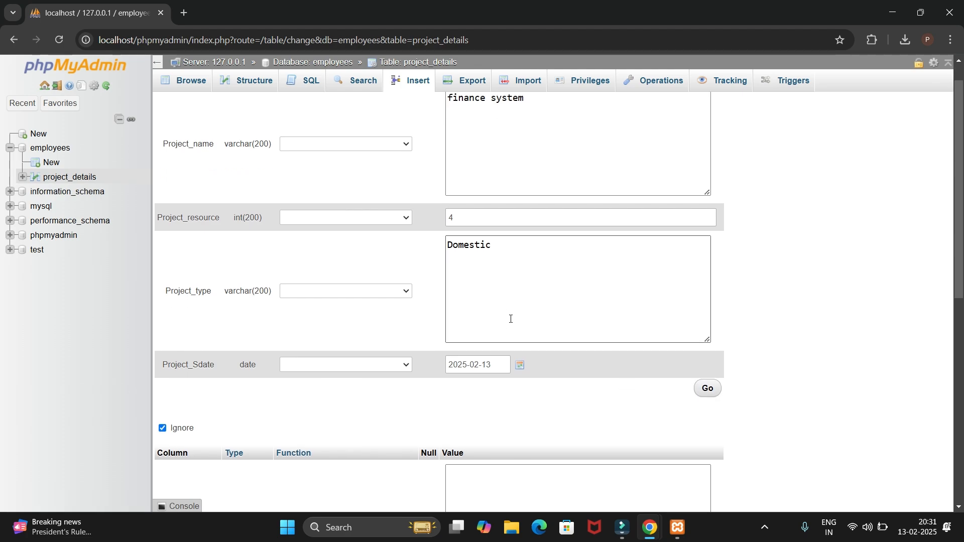
pyautogui.click(709, 390)
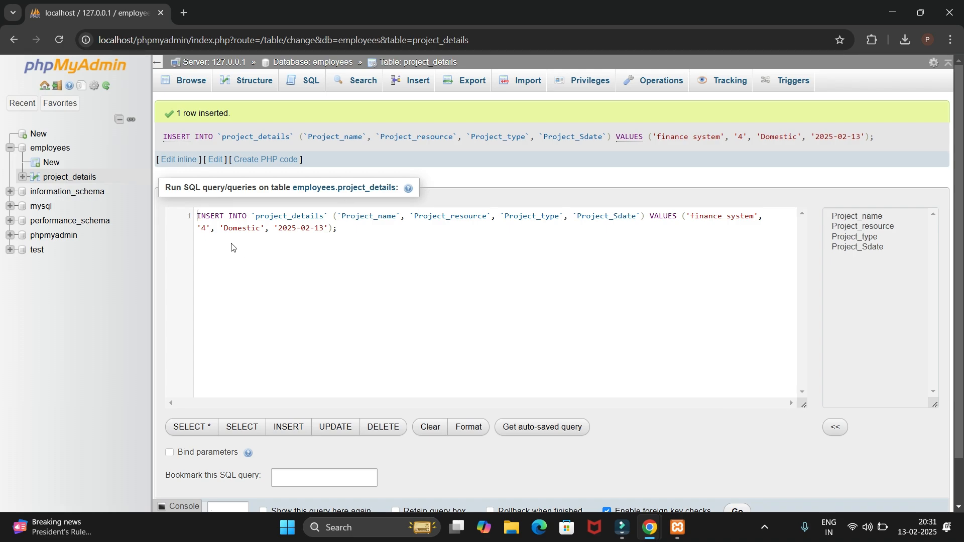
# Expand the project_details columns in the widened navigation tree, then view the Project_name definition and the table structure
pyautogui.click(24, 177)
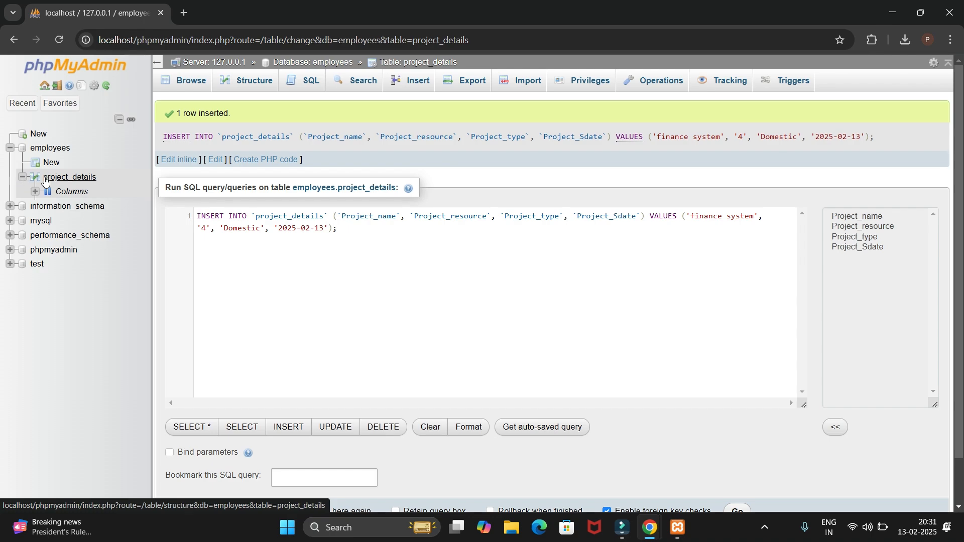
pyautogui.click(35, 192)
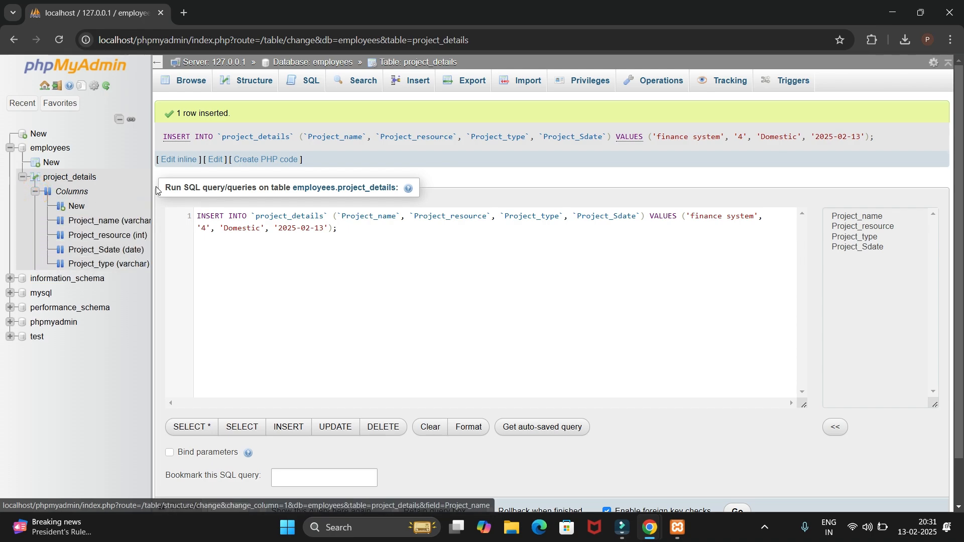
pyautogui.moveTo(151, 178); pyautogui.dragTo(201, 182)
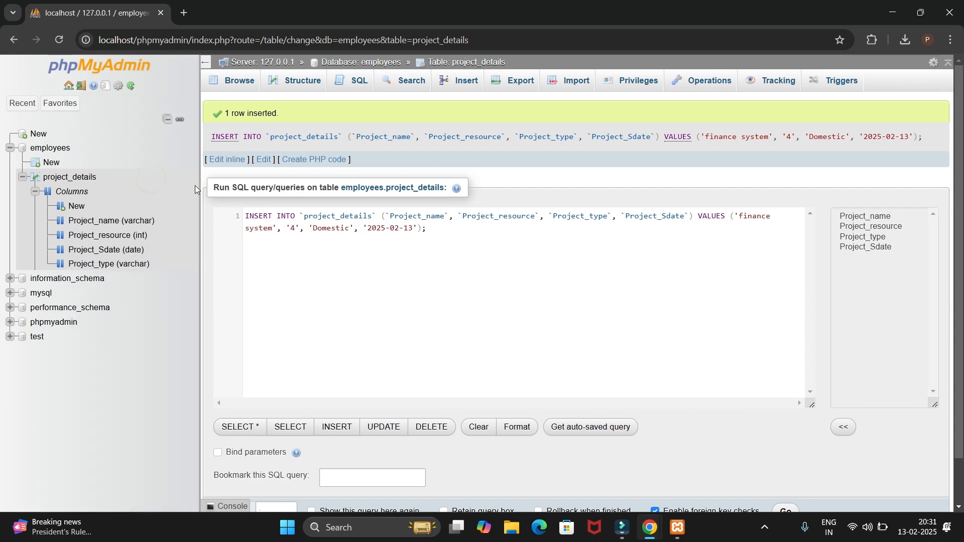
pyautogui.click(106, 221)
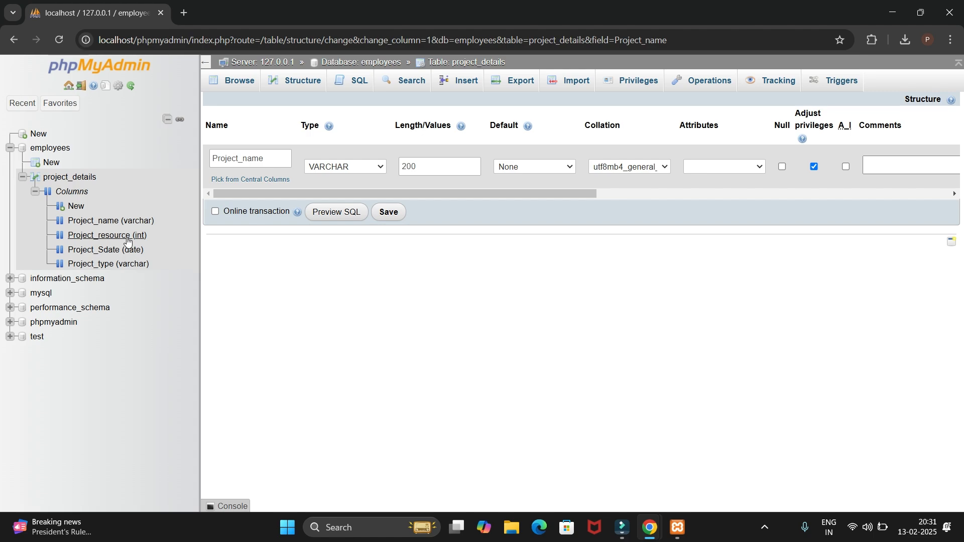
pyautogui.click(71, 192)
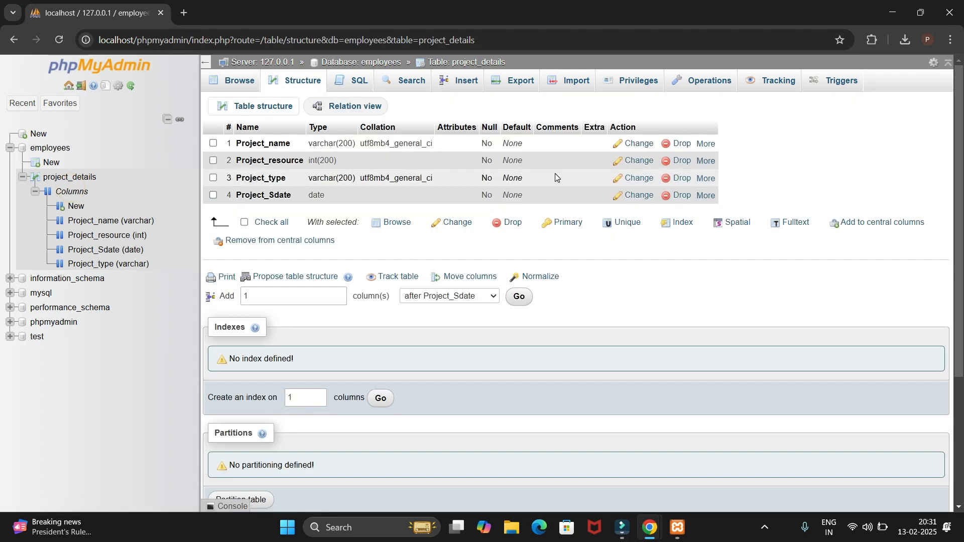
pyautogui.click(520, 296)
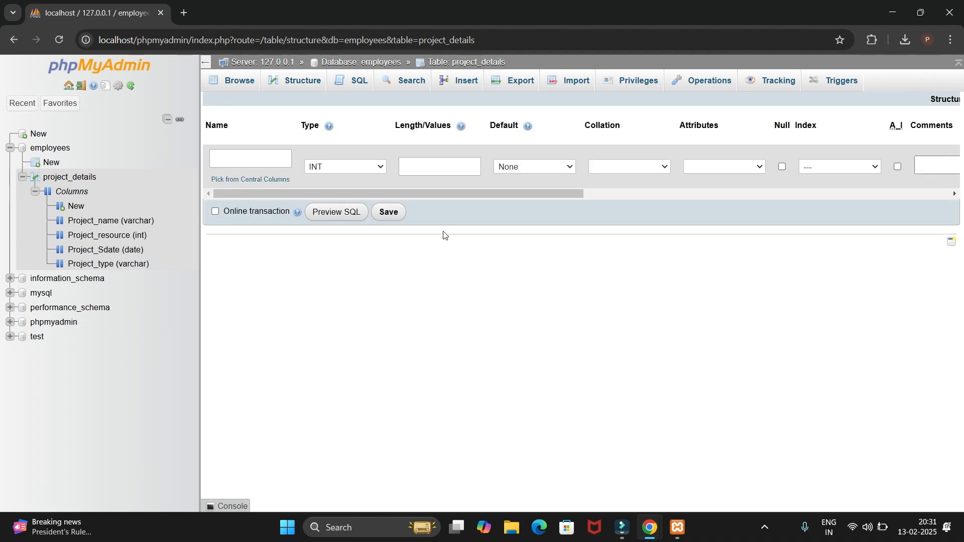
pyautogui.click(389, 213)
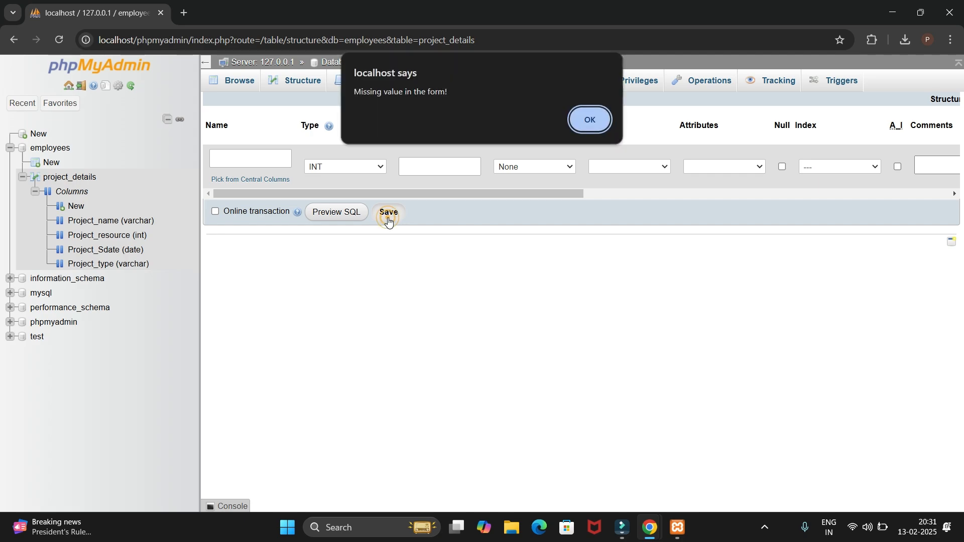
pyautogui.click(590, 120)
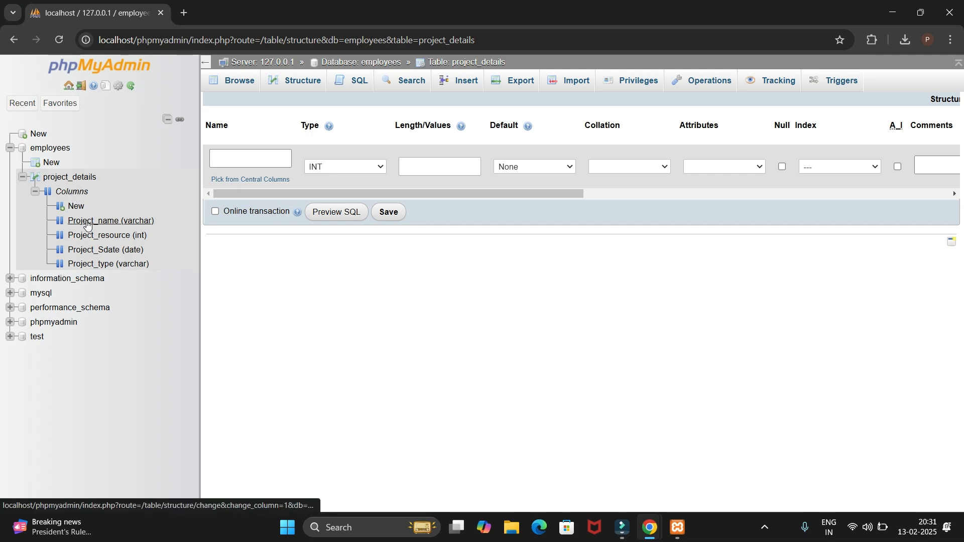
# Browse the rows of the project_details table to check the inserted record
pyautogui.click(61, 179)
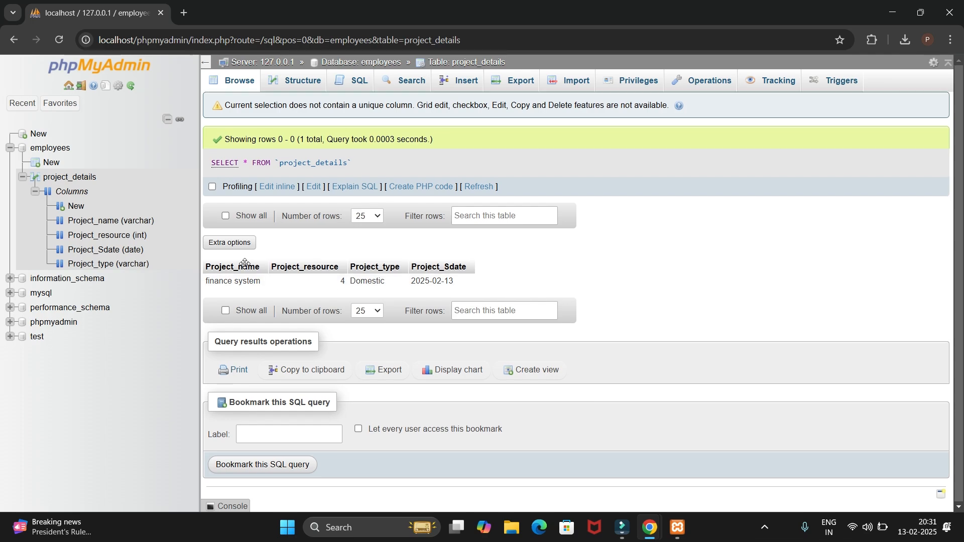
pyautogui.click(75, 182)
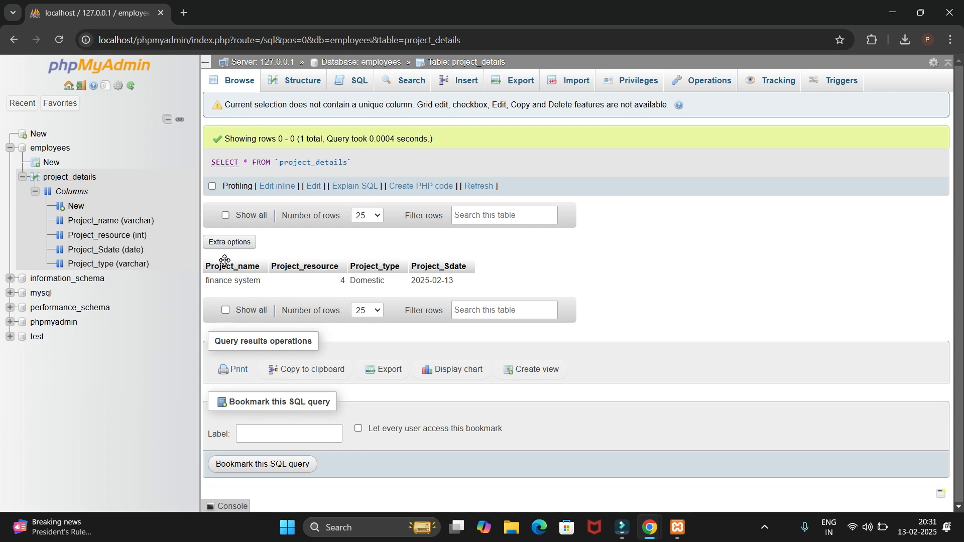
# Start a new table in the employees database and name it "employee details"
pyautogui.click(58, 152)
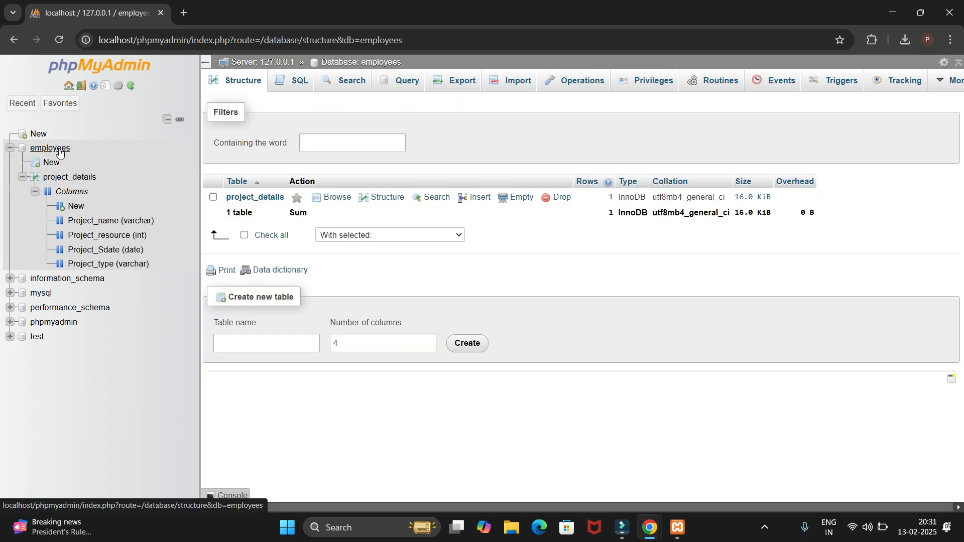
pyautogui.click(52, 154)
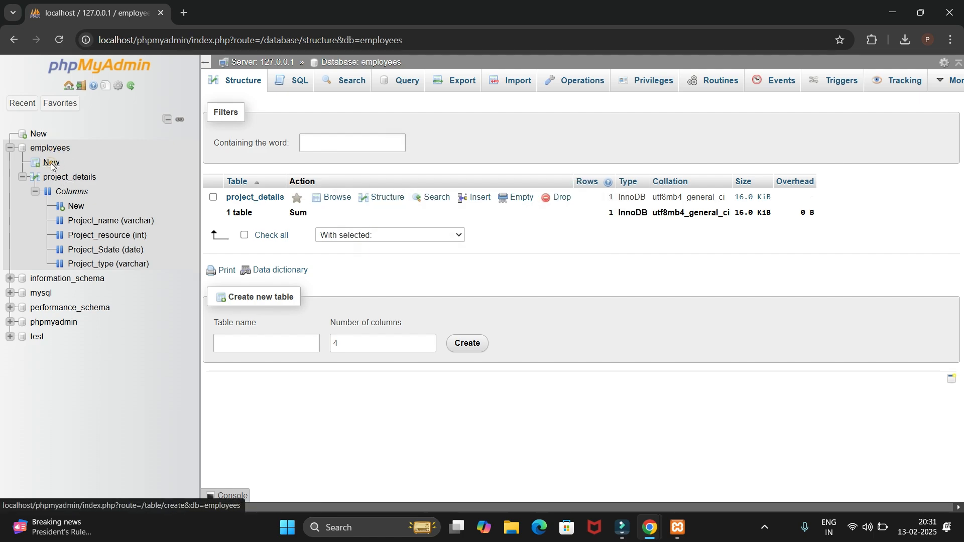
pyautogui.click(52, 163)
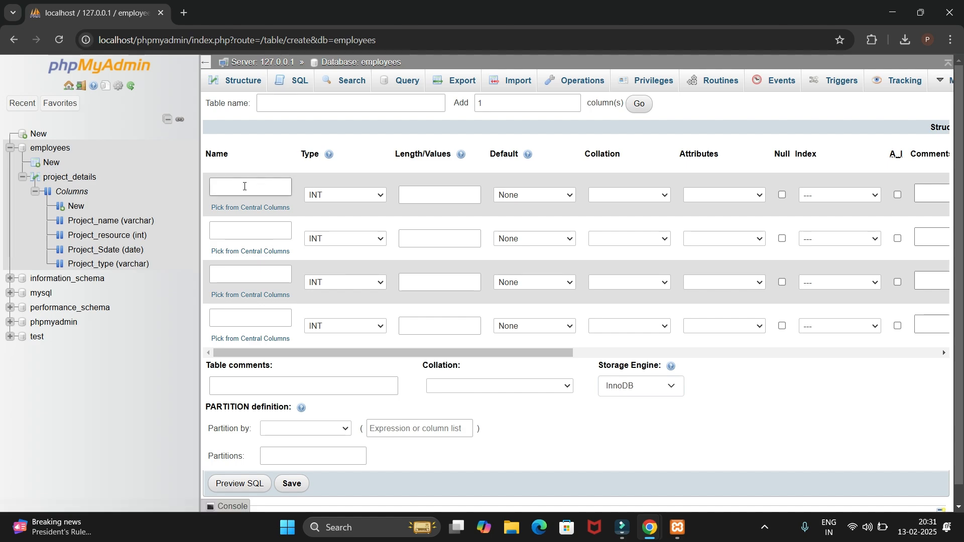
pyautogui.click(348, 104)
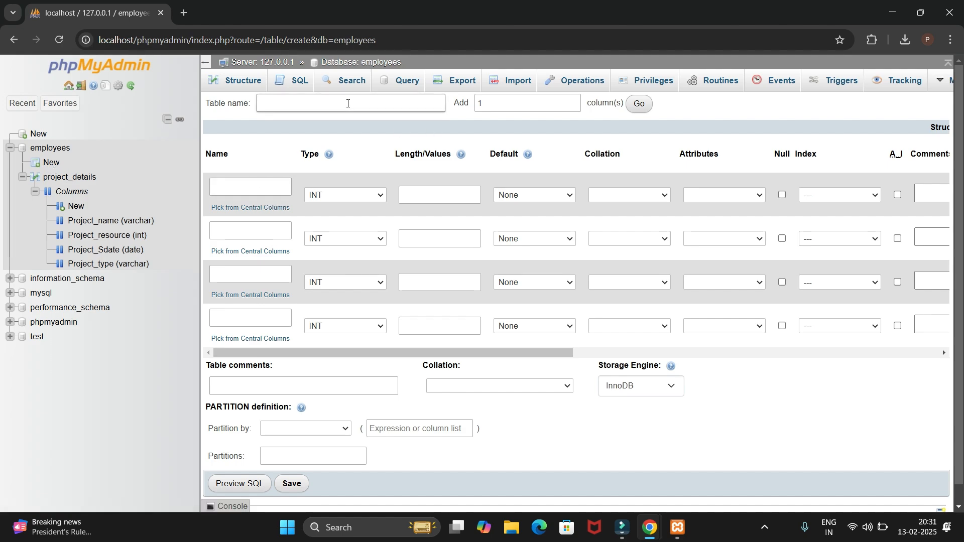
pyautogui.click(287, 104)
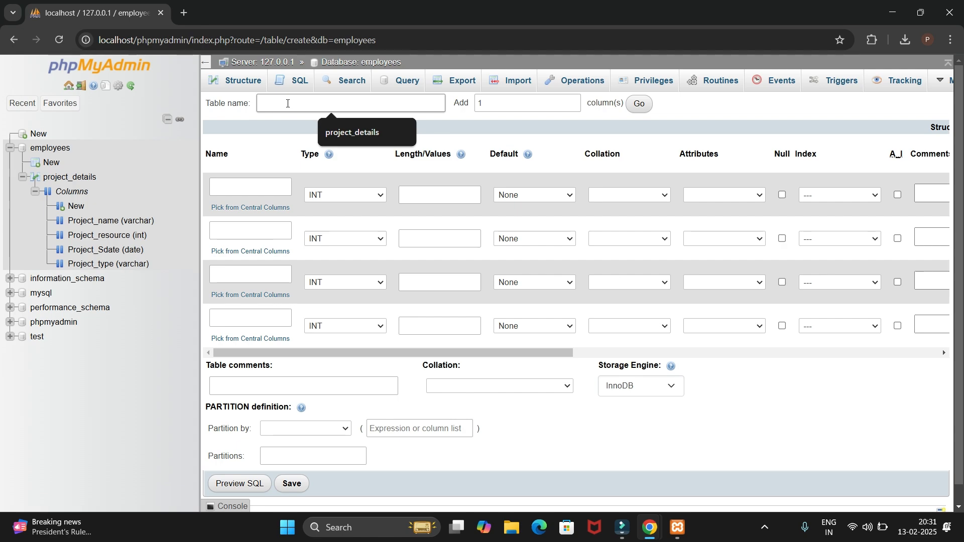
pyautogui.write('em')
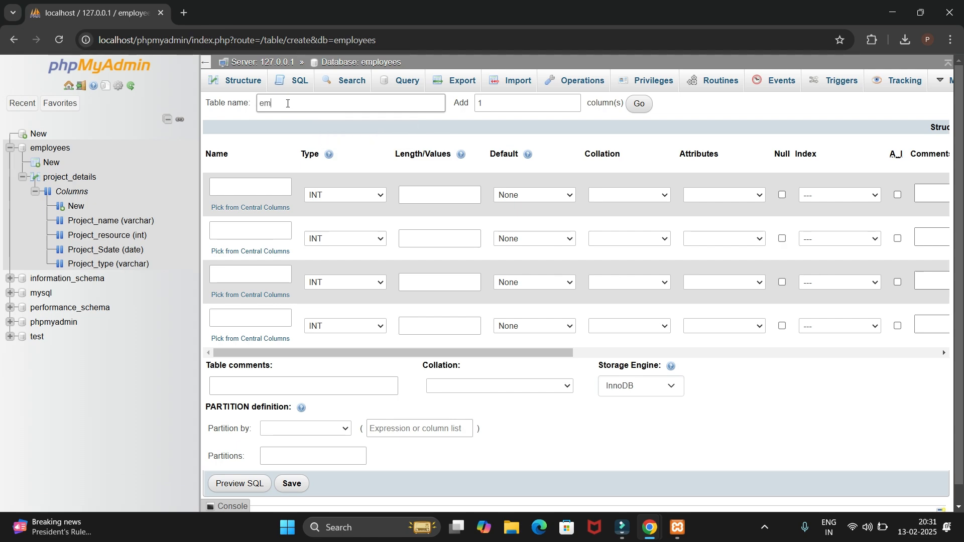
pyautogui.write('ployeed')
pyautogui.press('BackSpace')
pyautogui.write('details')
# Add 4 more column rows to the definition of the employee details table
pyautogui.doubleClick(495, 97)
pyautogui.write('4')
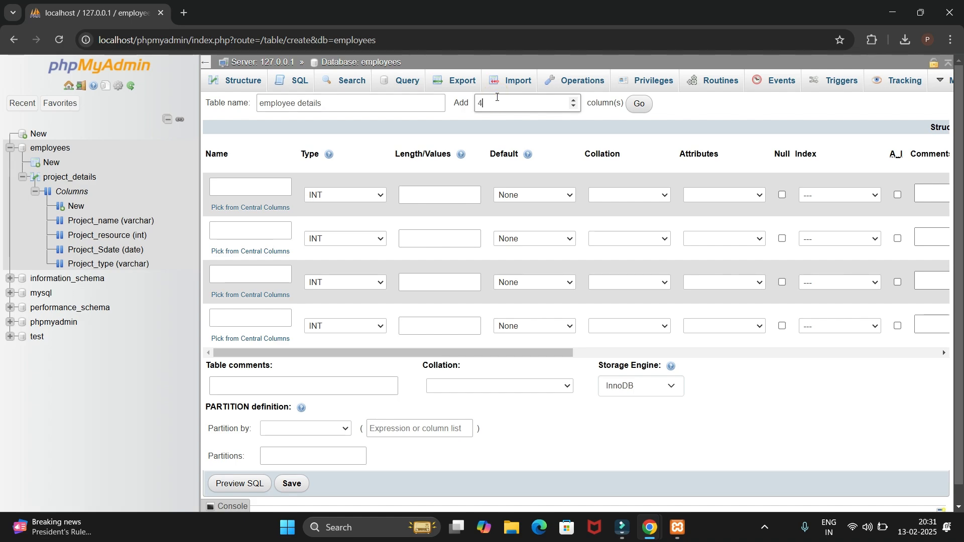
pyautogui.click(639, 105)
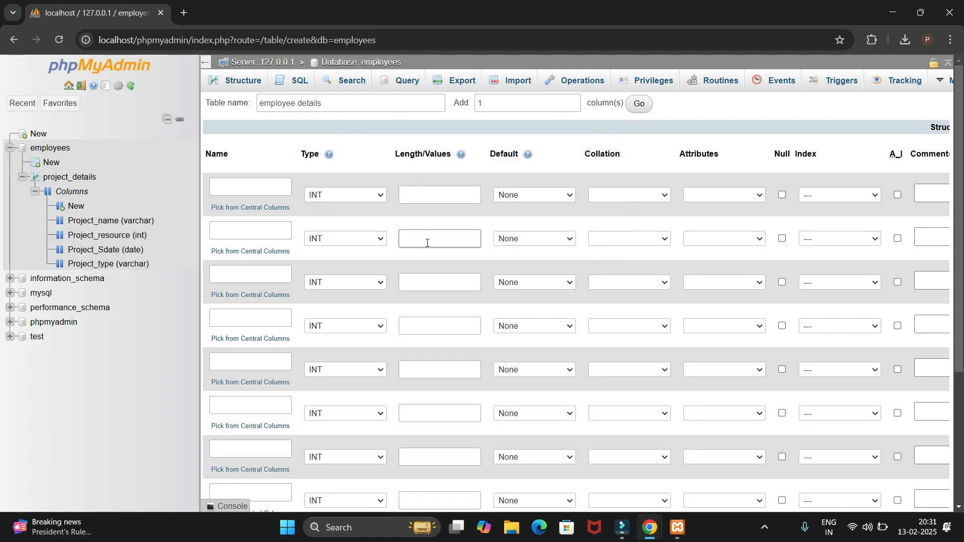
pyautogui.scroll(-3, 427, 242)
pyautogui.scroll(1, 426, 244)
# Name the first four columns of the new table emp_name, emp_address, emp_phone and emp_id
pyautogui.click(266, 194)
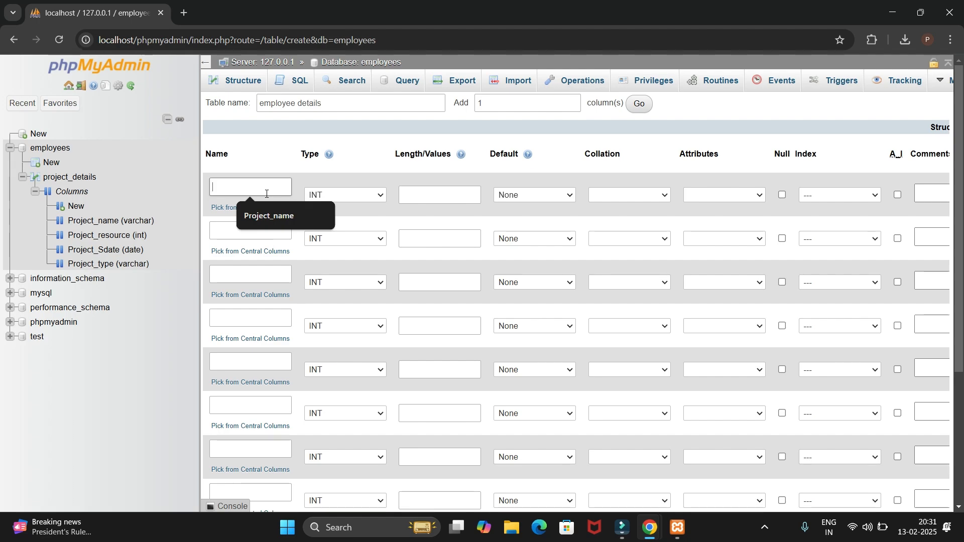
pyautogui.write('emp_name')
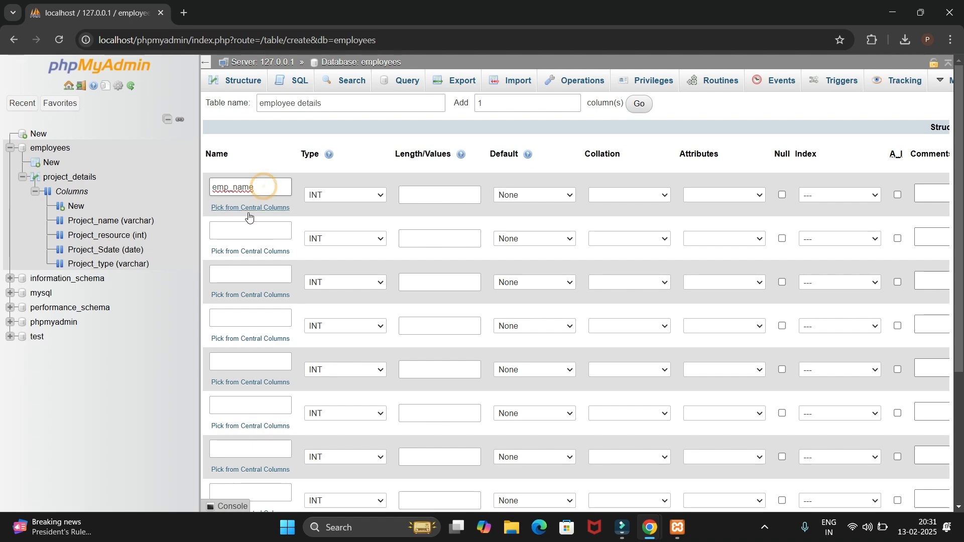
pyautogui.click(225, 237)
pyautogui.write('emp_adder')
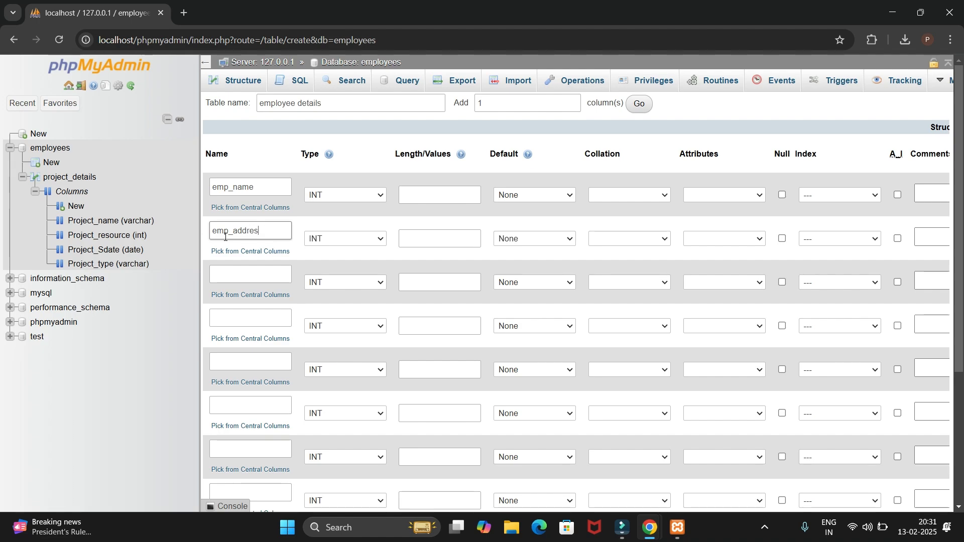
pyautogui.click(233, 272)
pyautogui.write('emp_phone')
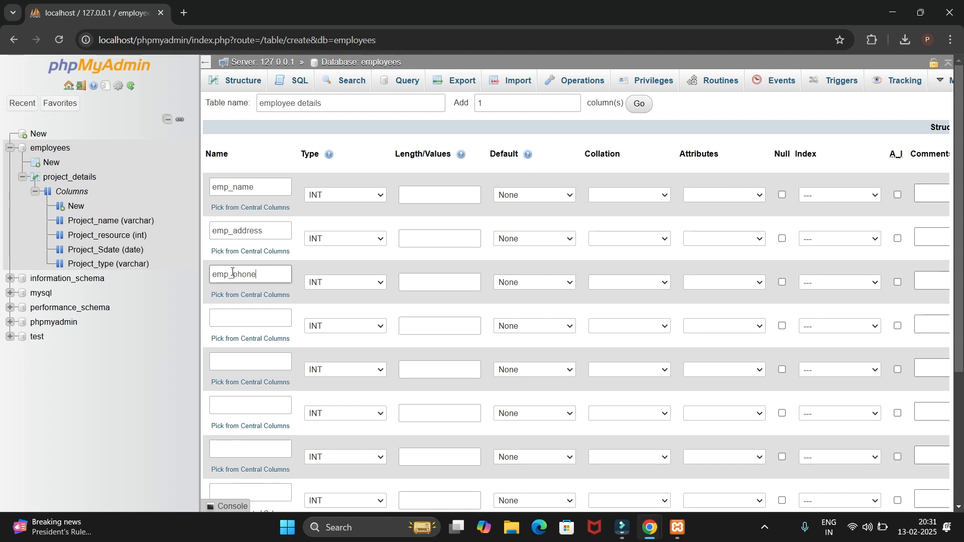
pyautogui.click(250, 318)
pyautogui.write('emp_id')
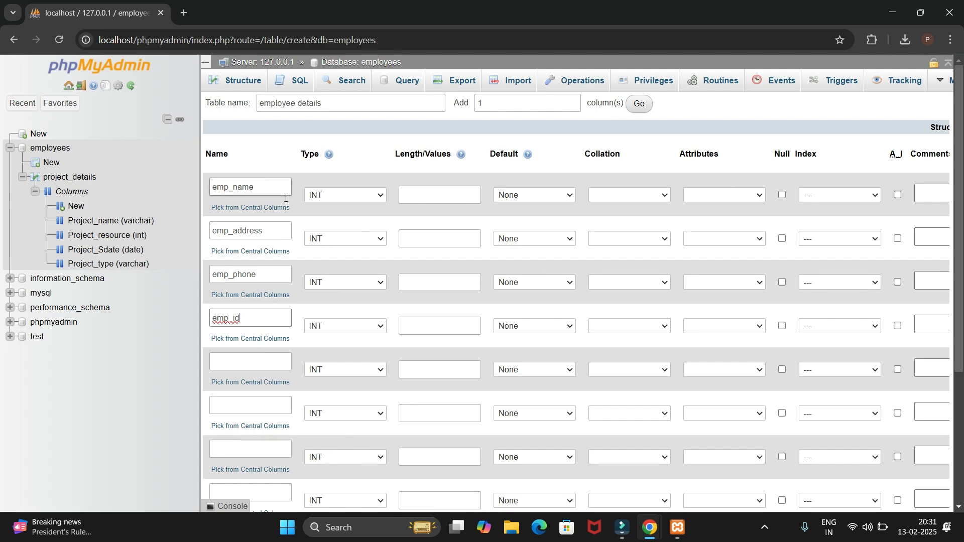
# Set the emp_name and emp_address columns to type VARCHAR and emp_phone to INT
pyautogui.click(339, 196)
pyautogui.click(333, 224)
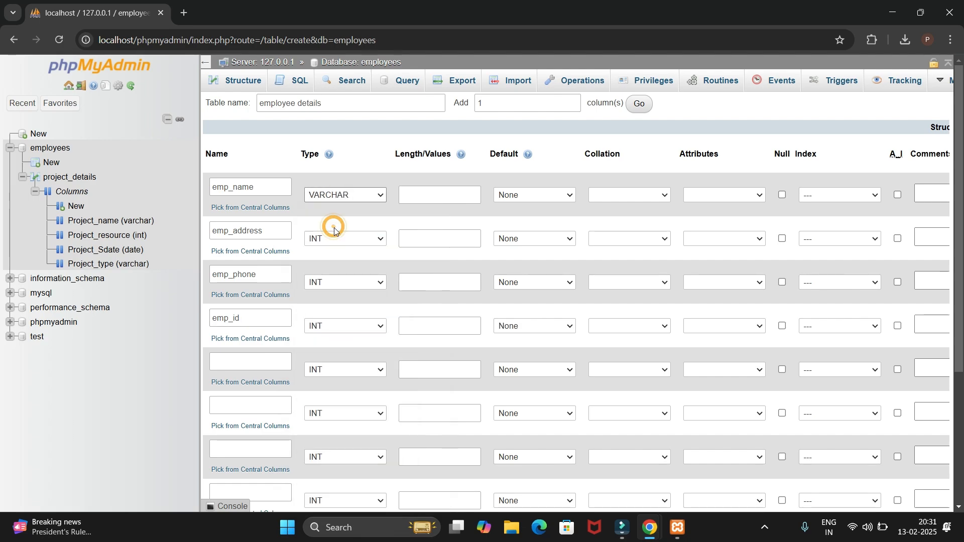
pyautogui.click(339, 243)
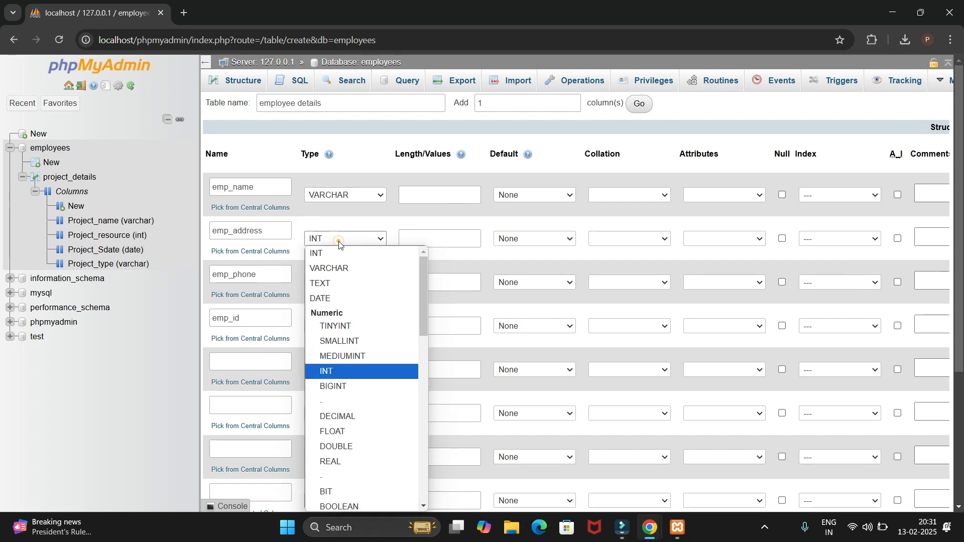
pyautogui.click(337, 268)
pyautogui.click(325, 281)
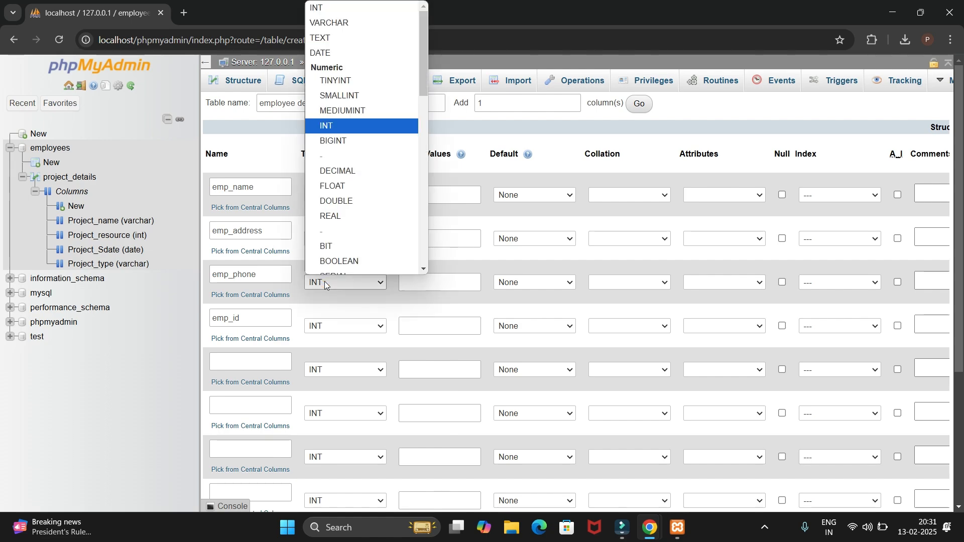
pyautogui.click(355, 118)
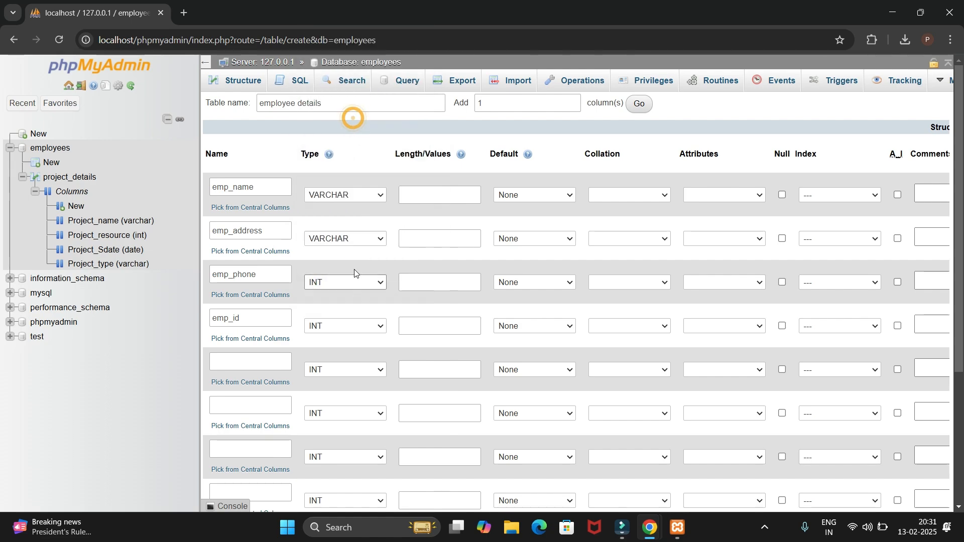
# Try to save the employee details table without any column lengths
pyautogui.scroll(-4, 535, 276)
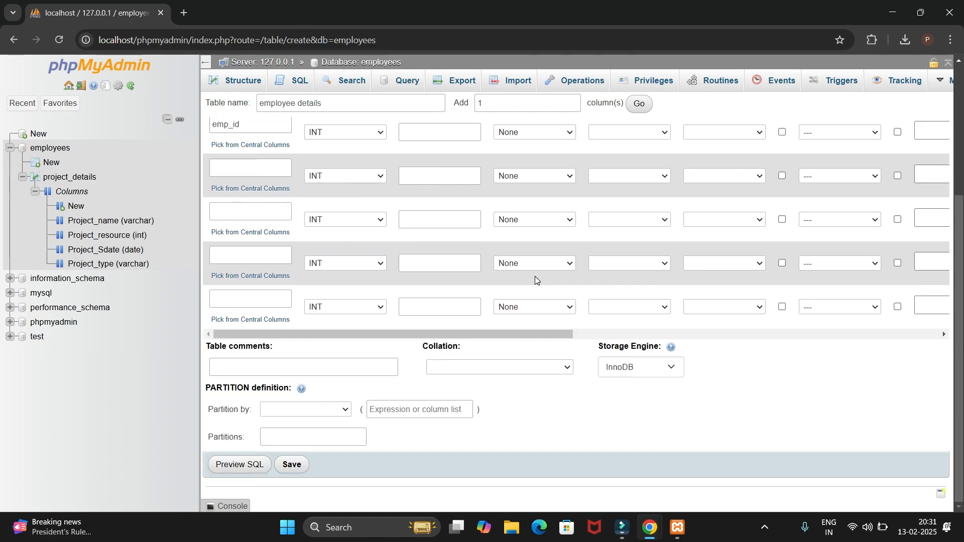
pyautogui.click(291, 466)
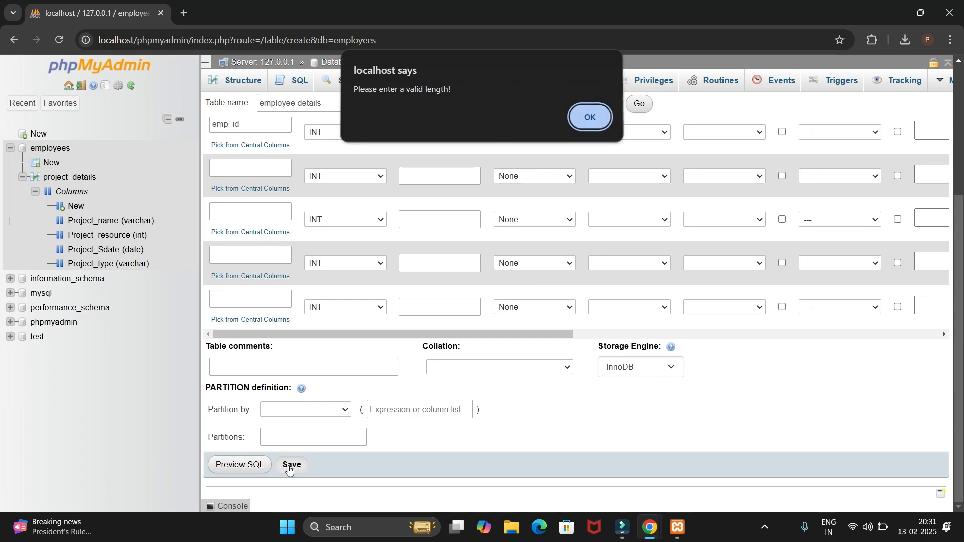
pyautogui.click(588, 120)
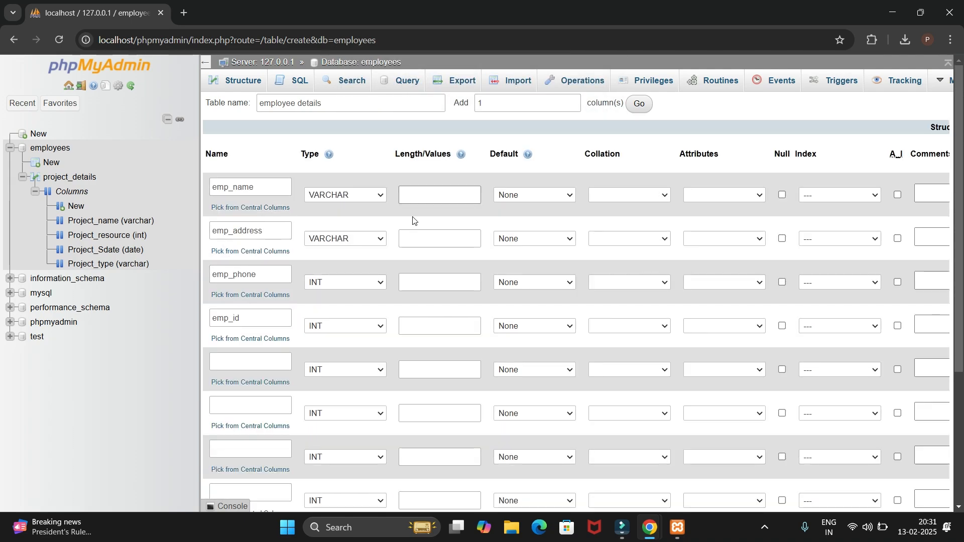
# Set the length of the emp_name and emp_address columns to 100 each
pyautogui.click(419, 191)
pyautogui.write('200')
pyautogui.press('BackSpace')
pyautogui.press('BackSpace')
pyautogui.press('BackSpace')
pyautogui.write('100')
pyautogui.click(419, 236)
pyautogui.write('1000')
pyautogui.press('BackSpace')
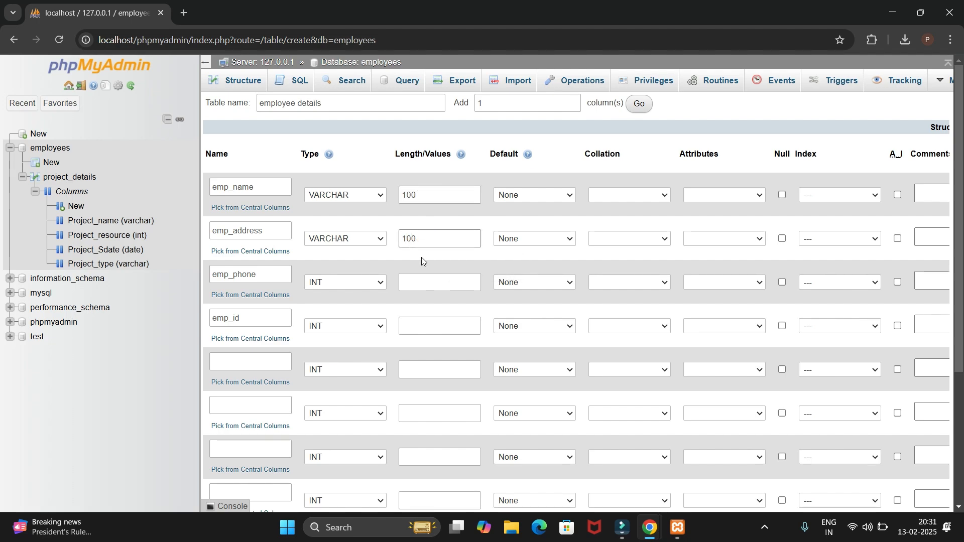
# Set the length of the emp_phone and emp_id columns to 100 each and save the table
pyautogui.click(422, 283)
pyautogui.write('1000')
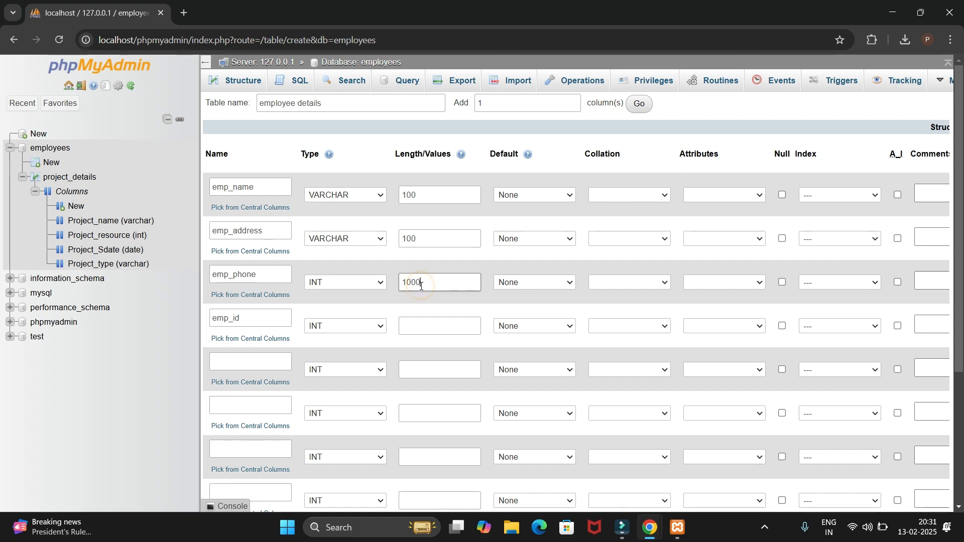
pyautogui.click(419, 325)
pyautogui.write('100')
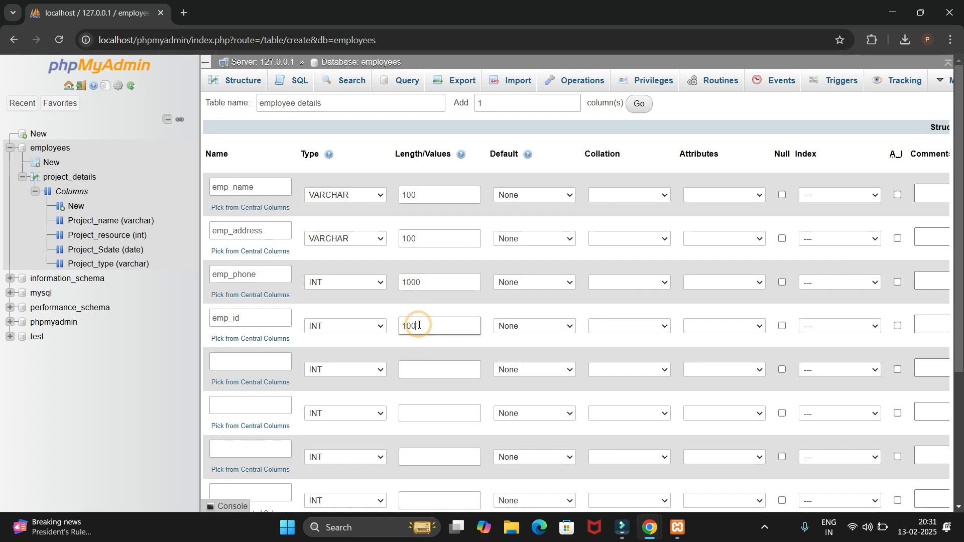
pyautogui.click(426, 276)
pyautogui.press('BackSpace')
pyautogui.scroll(-3, 440, 359)
pyautogui.click(290, 473)
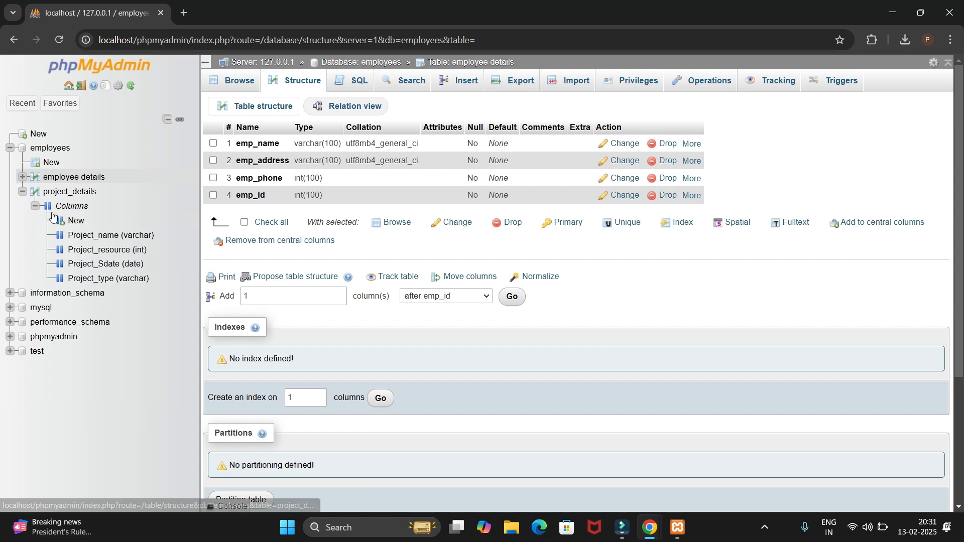
# Collapse project_details in the navigation tree and browse the employee details table
pyautogui.click(34, 206)
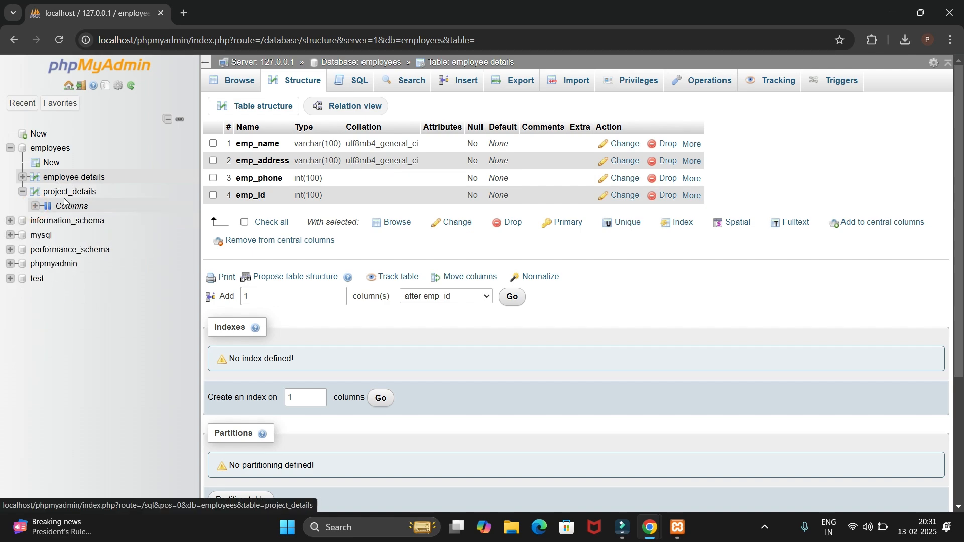
pyautogui.click(23, 192)
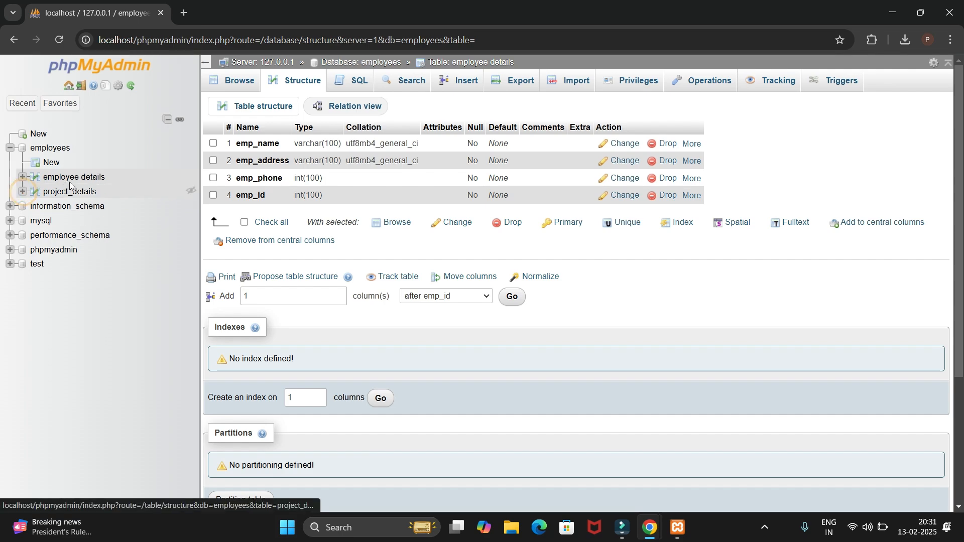
pyautogui.click(73, 181)
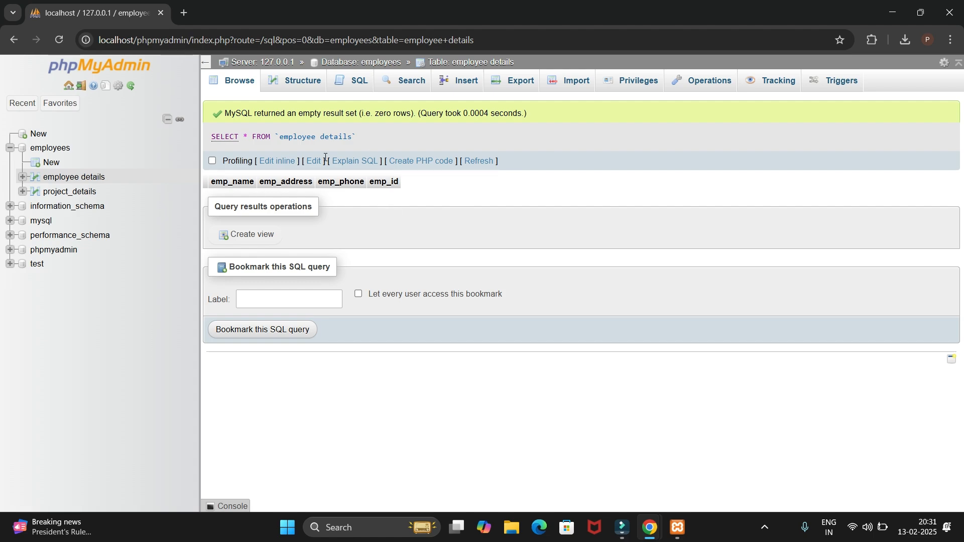
pyautogui.click(90, 178)
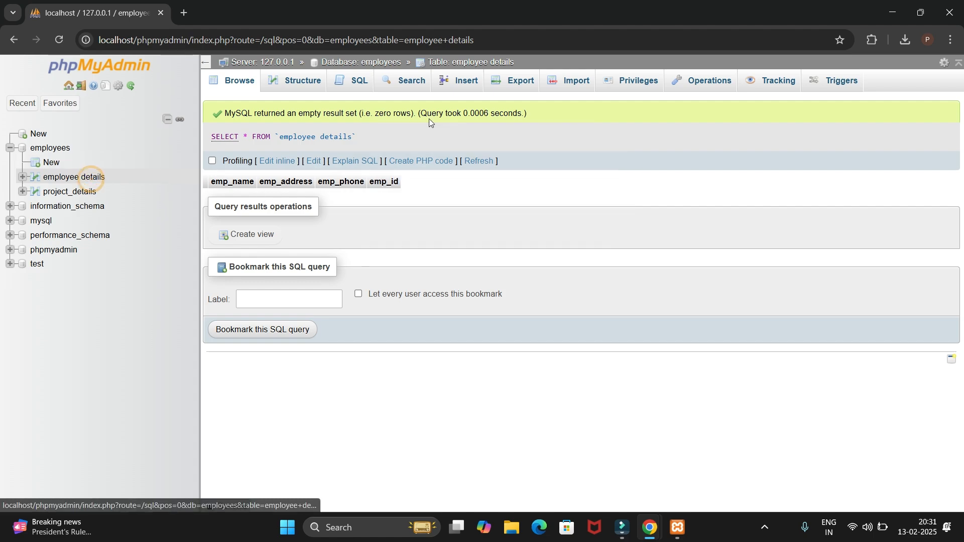
# Start a new row in the employee details table and enter the employee's name and address
pyautogui.click(467, 85)
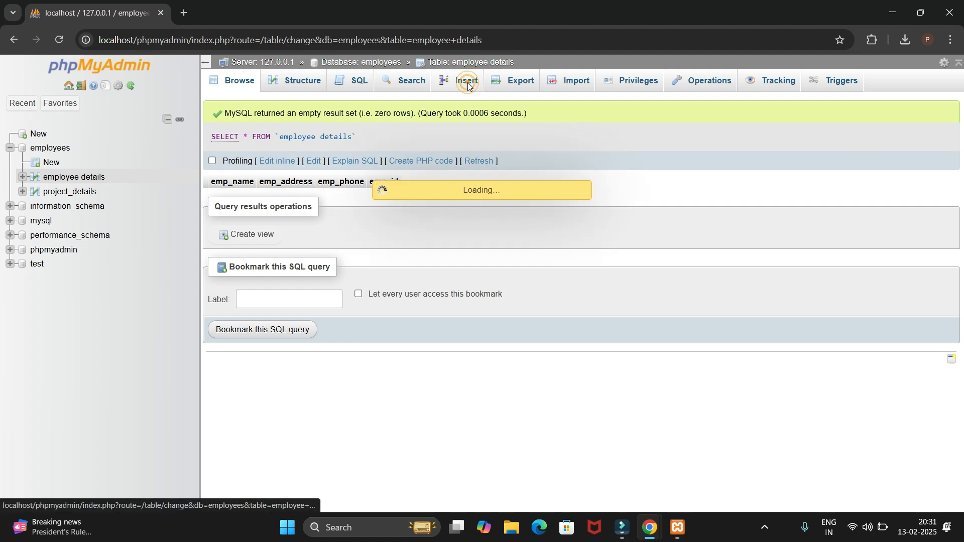
pyautogui.click(552, 176)
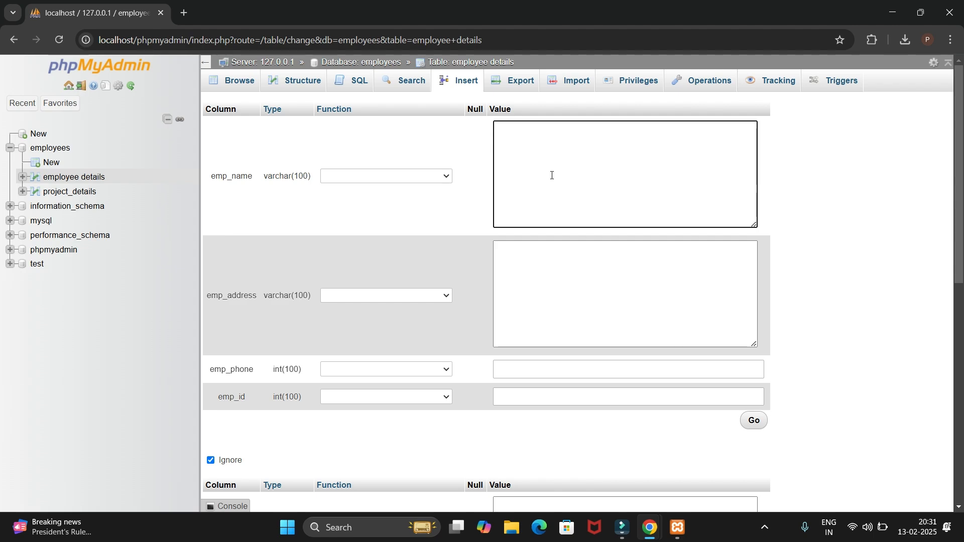
pyautogui.click(545, 270)
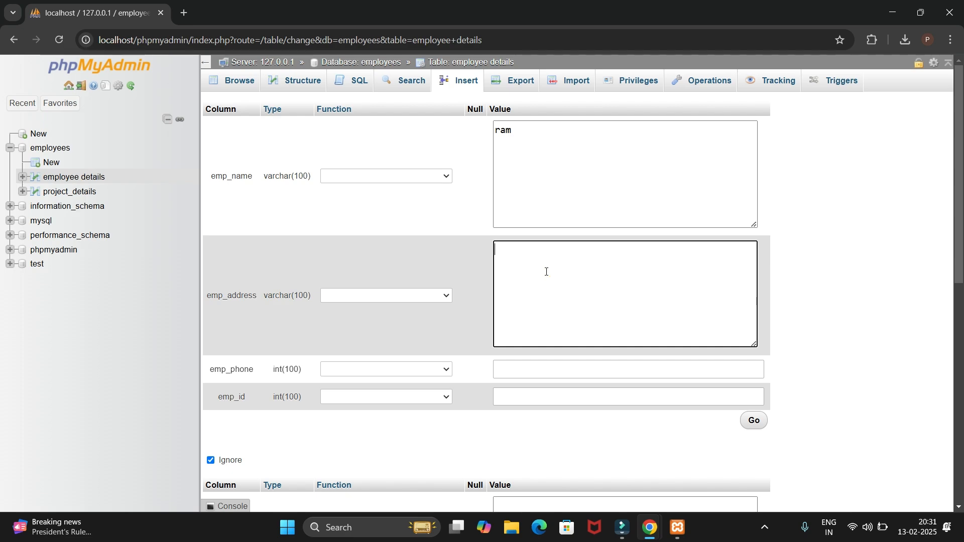
pyautogui.write('dek')
pyautogui.write('hi')
pyautogui.write('i')
# Enter the employee's phone number and ID, and insert the row into the employee details table
pyautogui.click(530, 374)
pyautogui.write('984847546')
pyautogui.click(528, 404)
pyautogui.click(528, 402)
pyautogui.write('230')
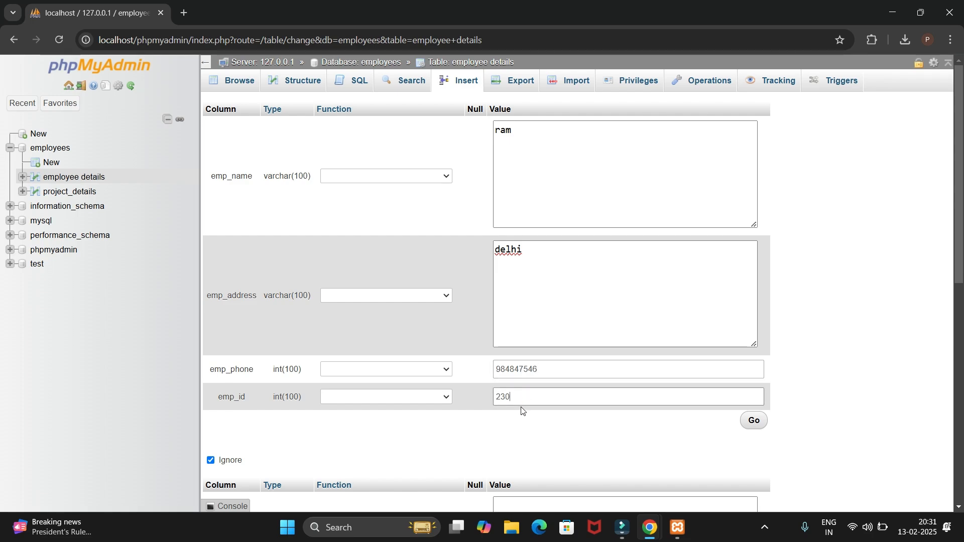
pyautogui.moveTo(521, 396); pyautogui.dragTo(480, 399)
pyautogui.click(536, 143)
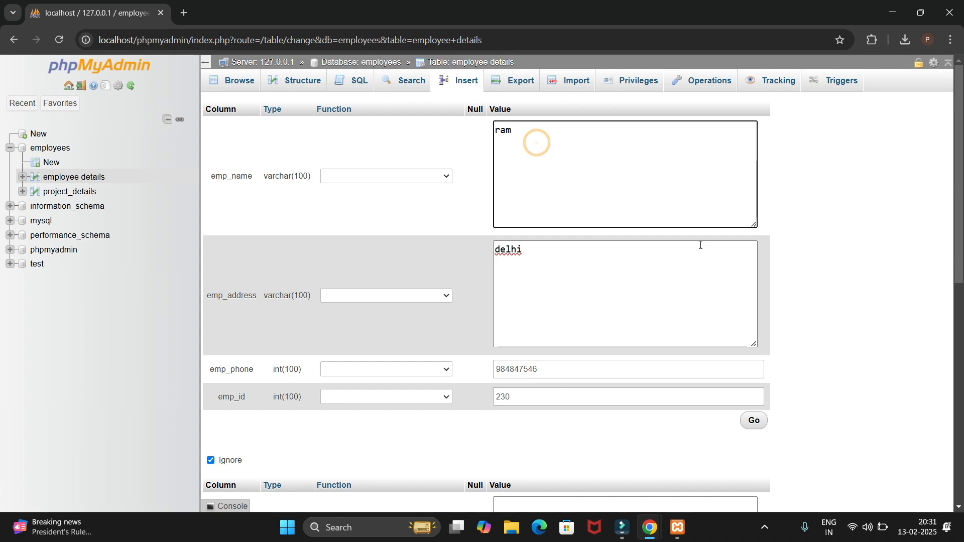
pyautogui.click(758, 421)
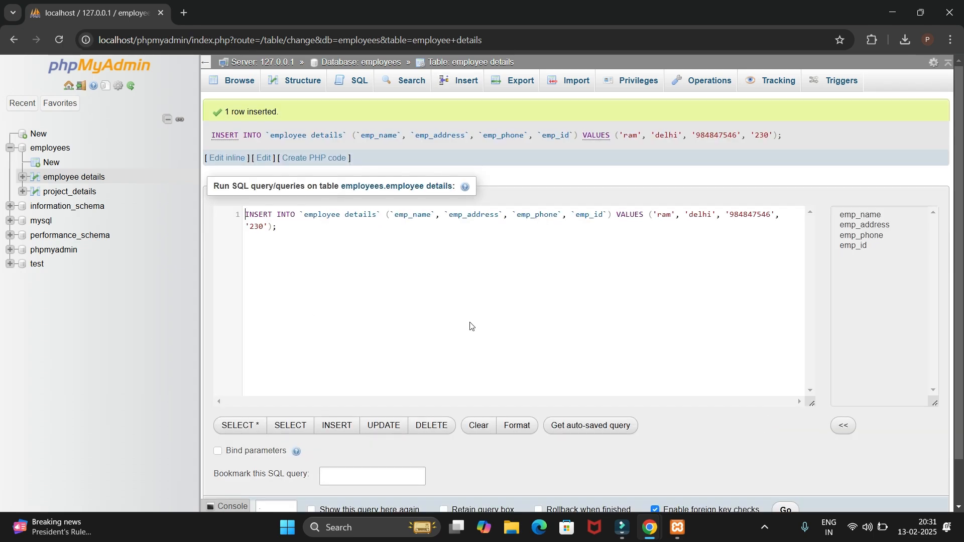
pyautogui.scroll(-1, 471, 327)
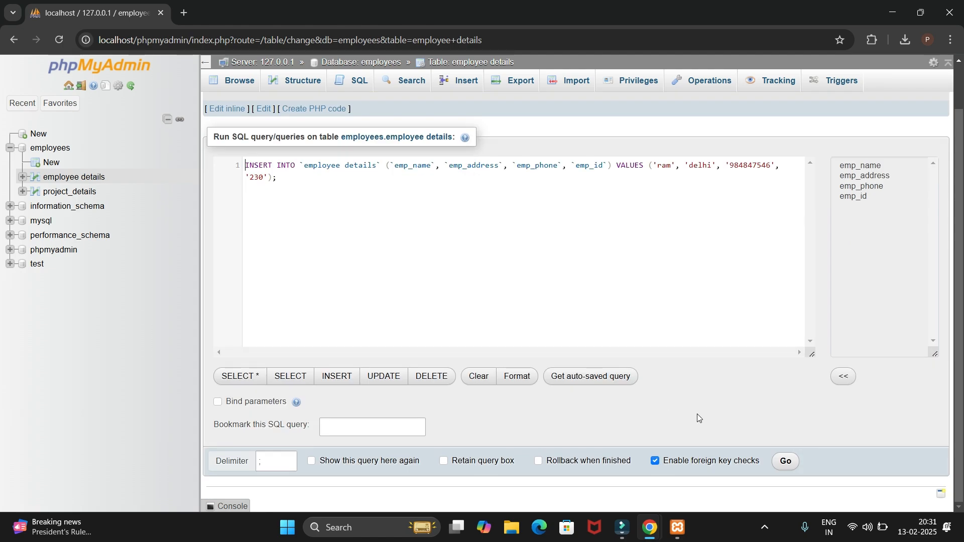
# Run the prepared INSERT query on the employee details table and browse the table's rows
pyautogui.click(785, 461)
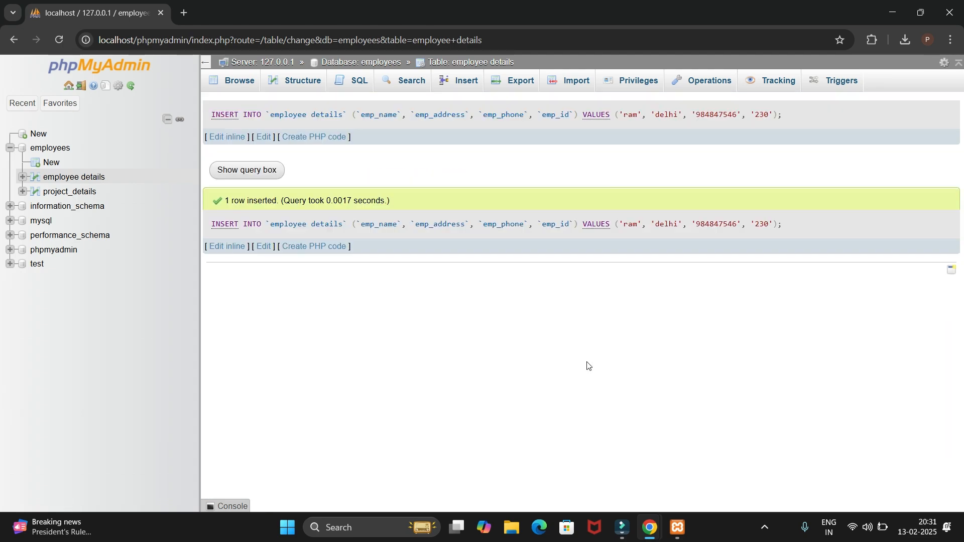
pyautogui.moveTo(225, 201); pyautogui.dragTo(393, 200)
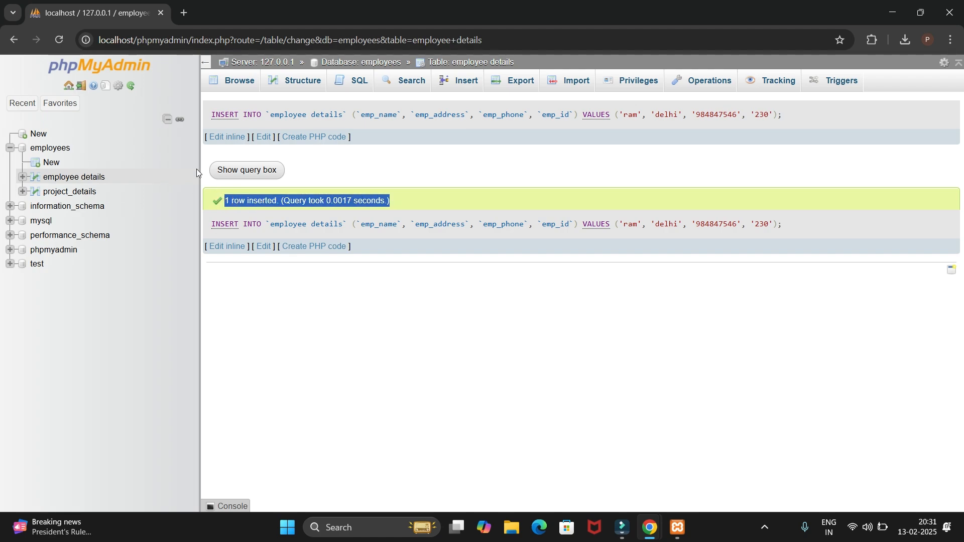
pyautogui.click(69, 179)
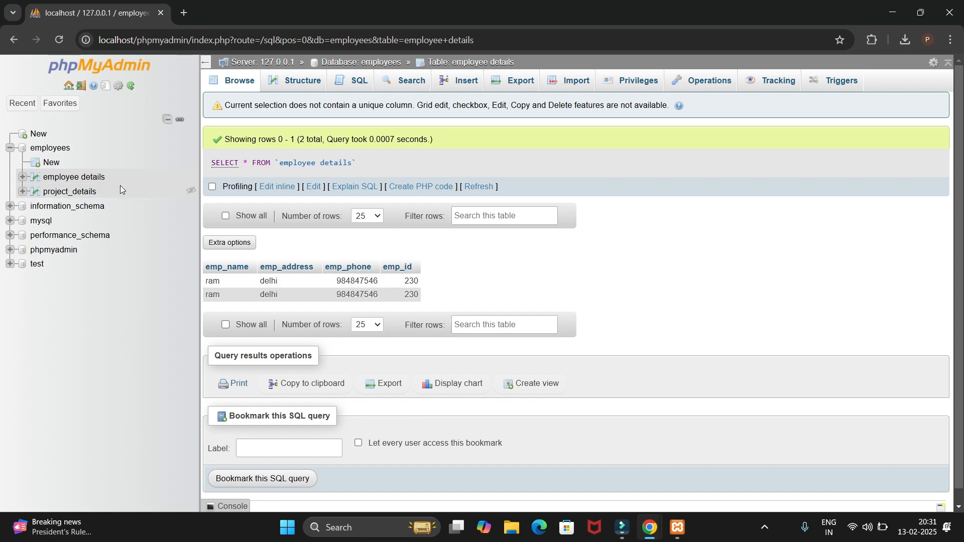
# Expand the employee details and project_details tables under the employees database in the navigation tree
pyautogui.click(10, 147)
pyautogui.click(10, 147)
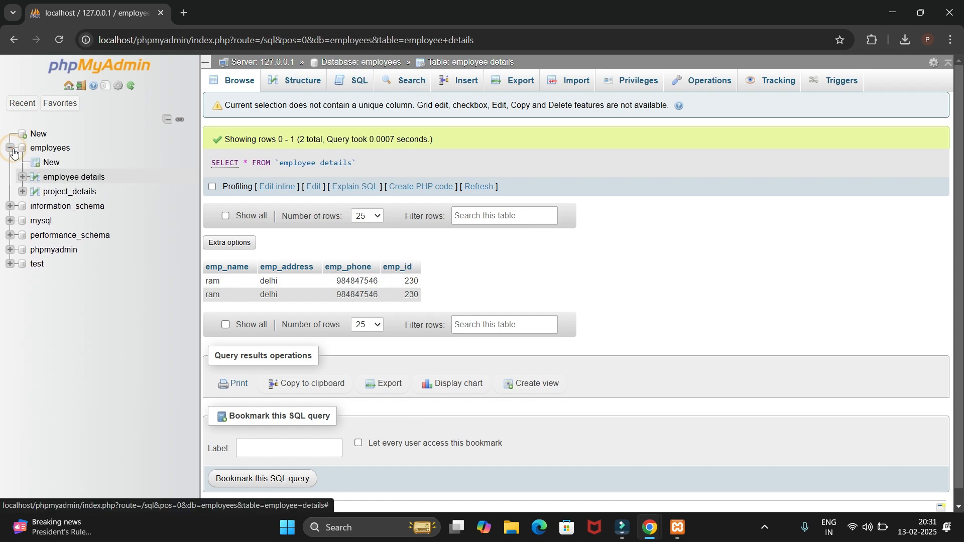
pyautogui.click(22, 178)
pyautogui.click(24, 206)
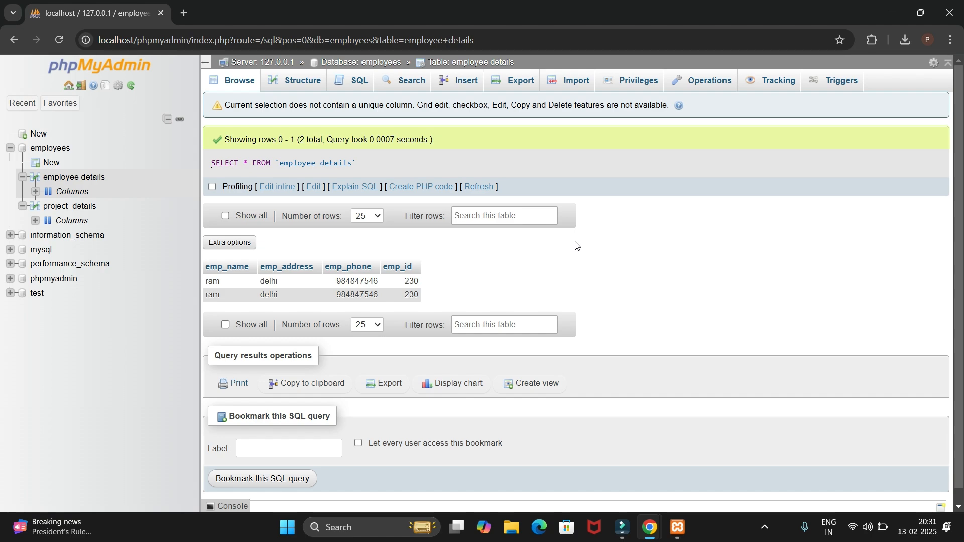
pyautogui.click(767, 531)
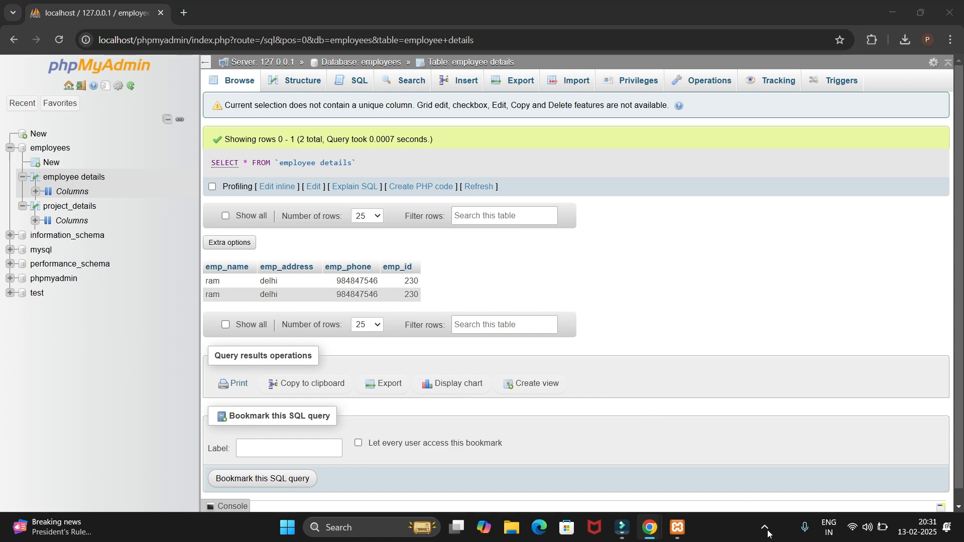